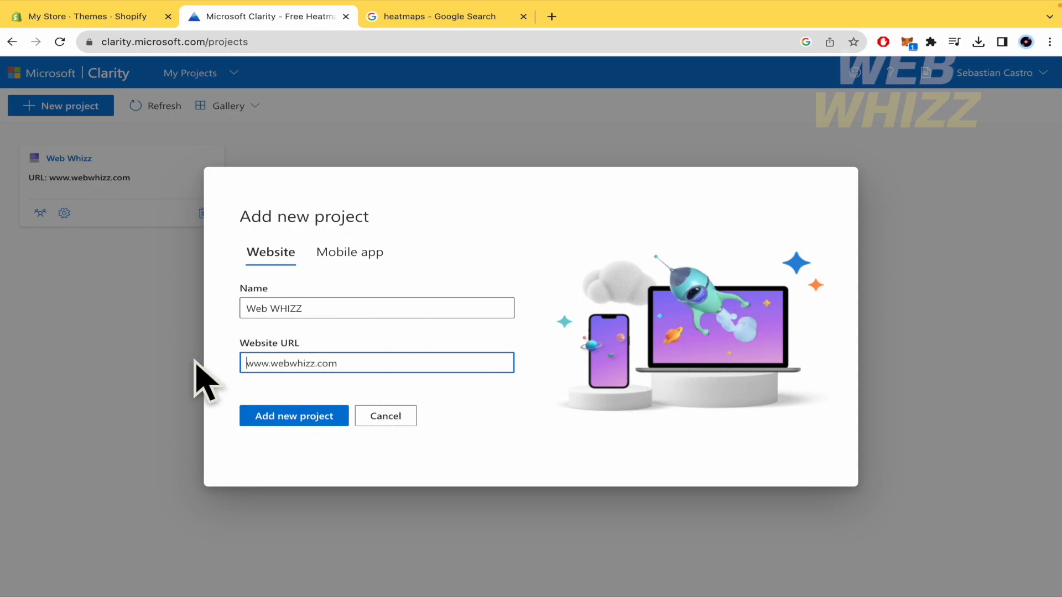
{"action": "left_click", "coordinate": [89, 18]}
{"action": "left_click", "coordinate": [229, 19]}
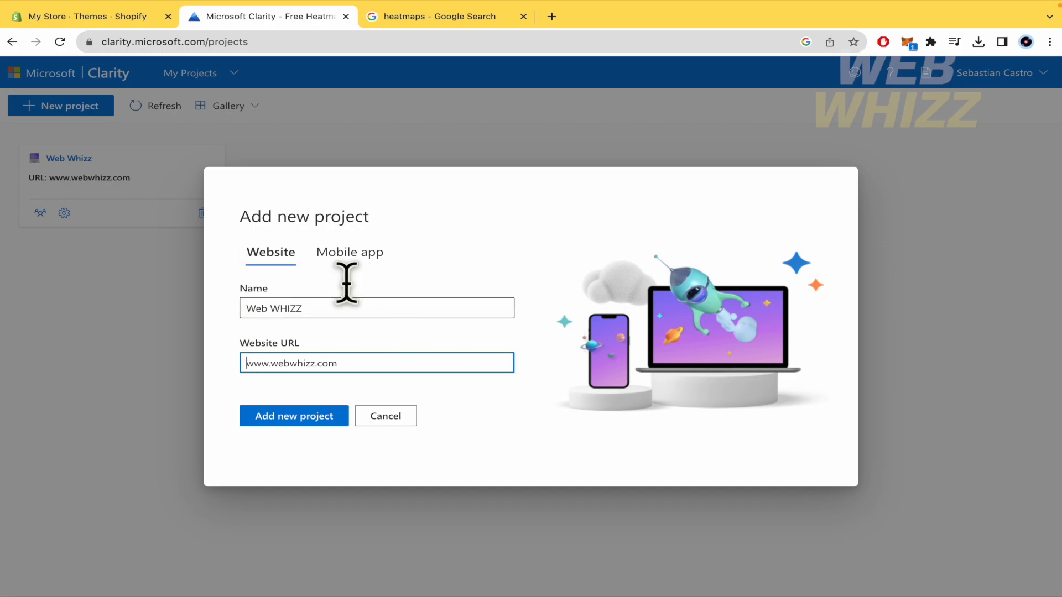
{"action": "left_click", "coordinate": [92, 17]}
{"action": "left_click", "coordinate": [224, 19]}
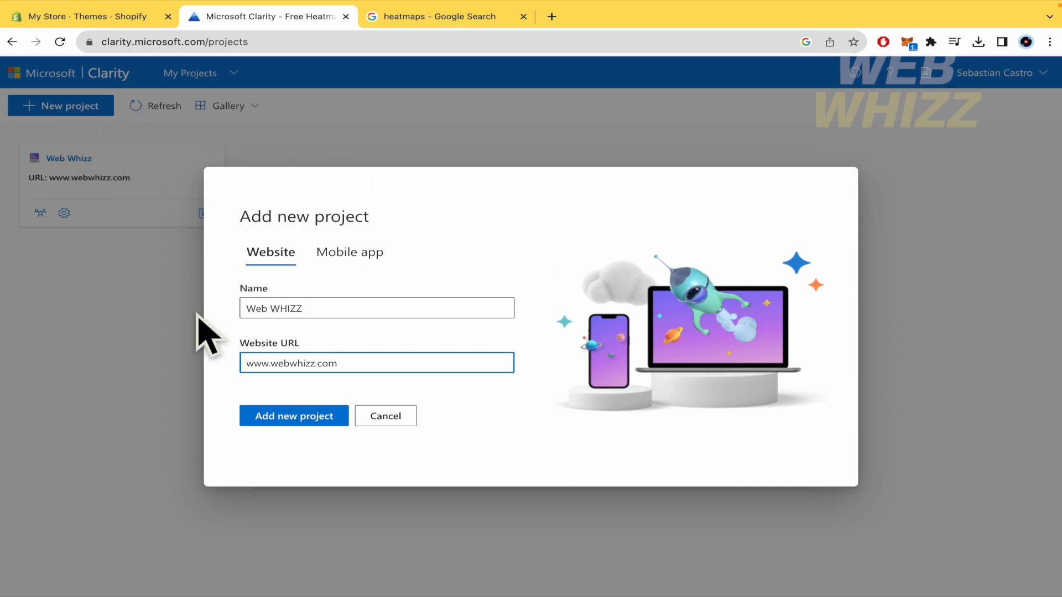
{"action": "left_click", "coordinate": [97, 22]}
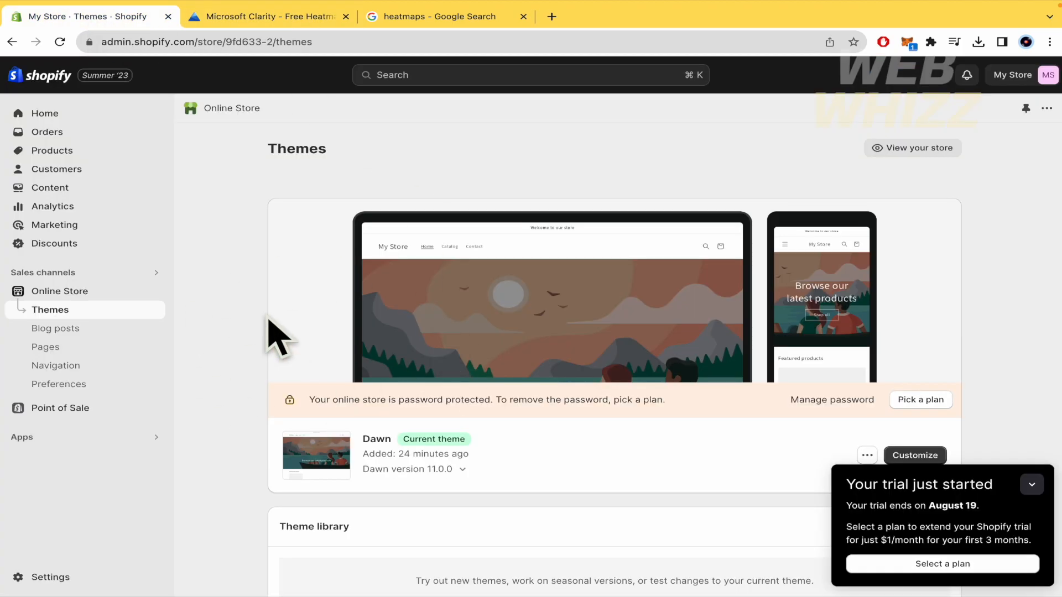
{"action": "left_click", "coordinate": [250, 18]}
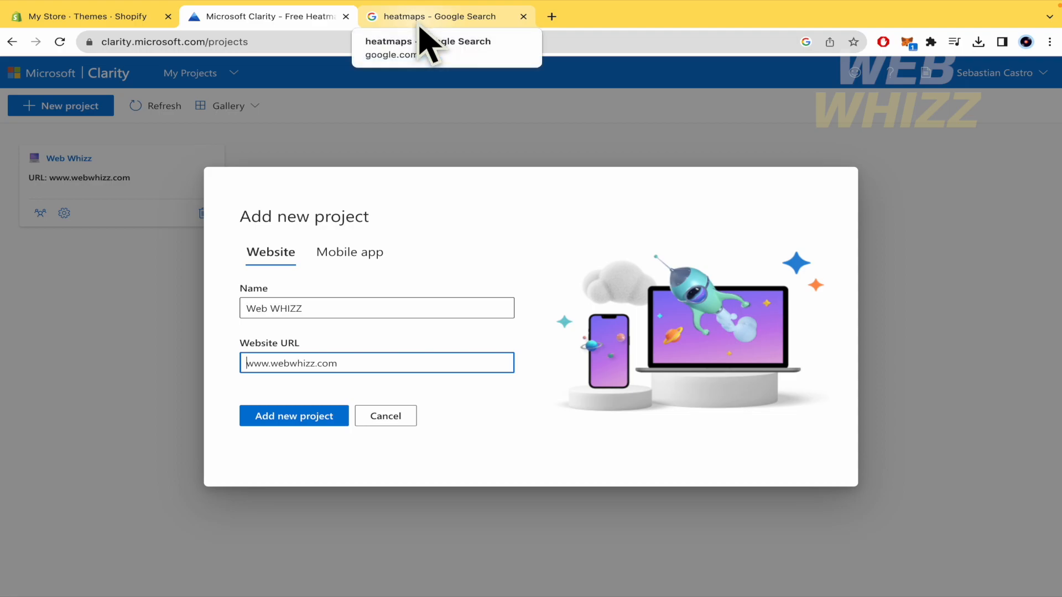
Review the Google search results for heatmaps, including the definition and example images.
{"action": "left_click", "coordinate": [420, 25]}
{"action": "scroll", "coordinate": [1022, 293], "scroll_direction": "up", "scroll_amount": 1}
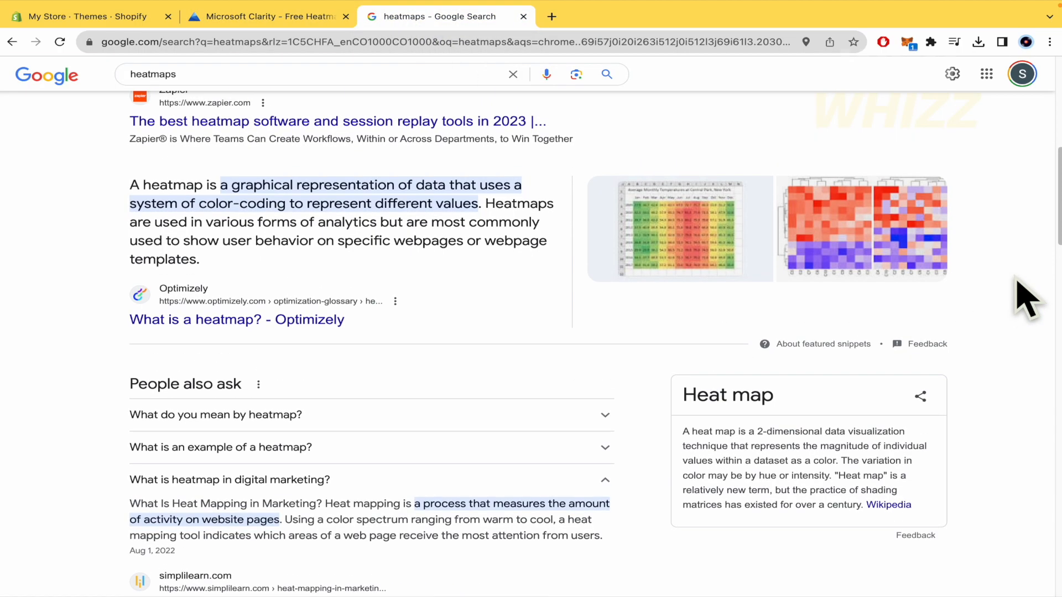
{"action": "scroll", "coordinate": [1024, 296], "scroll_direction": "down", "scroll_amount": 1}
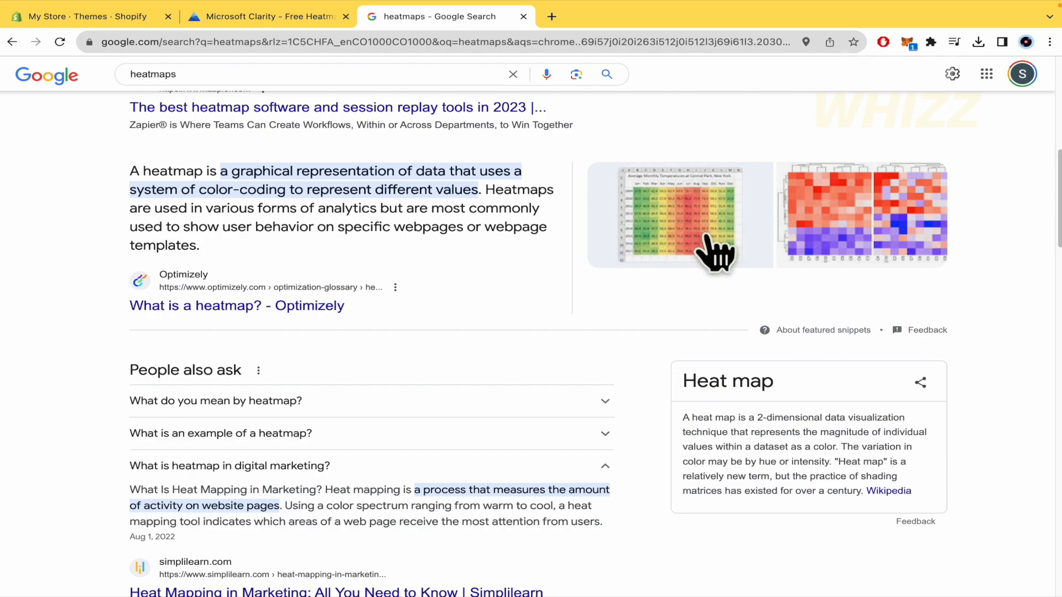
{"action": "left_click", "coordinate": [222, 16]}
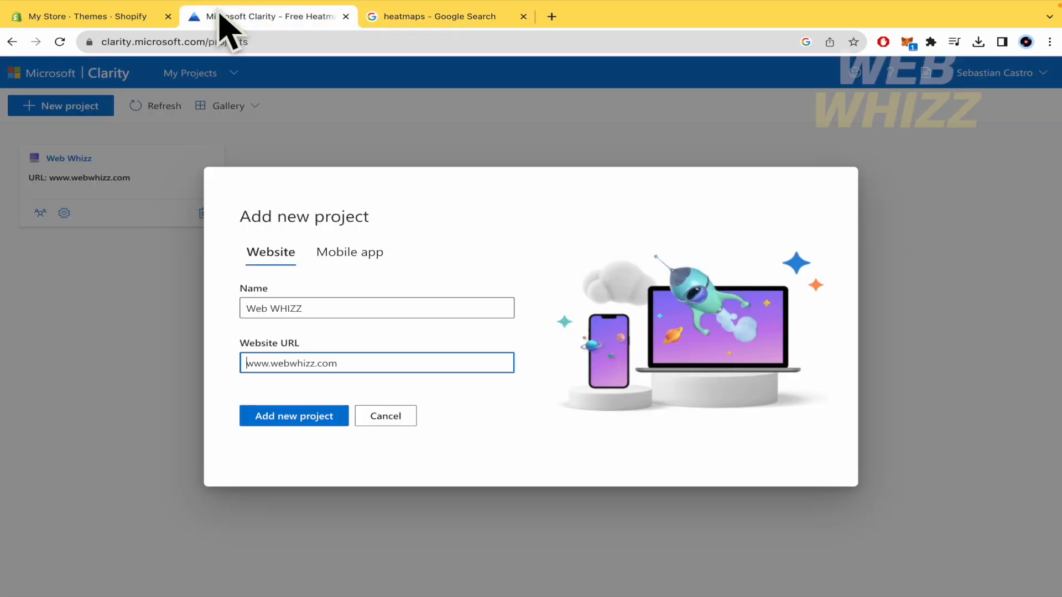
{"action": "left_click", "coordinate": [113, 18]}
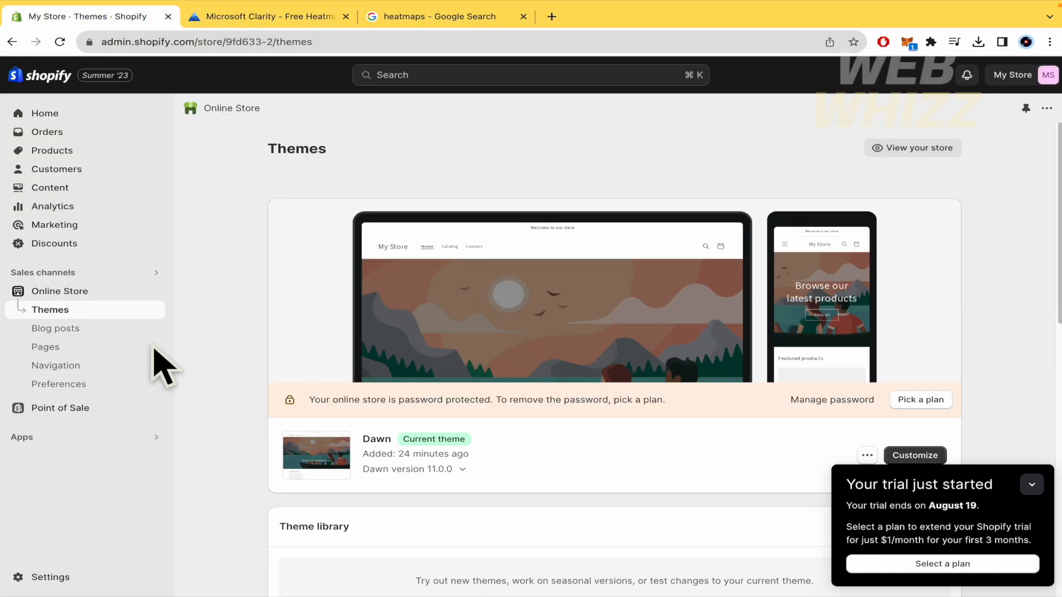
{"action": "left_click", "coordinate": [307, 20]}
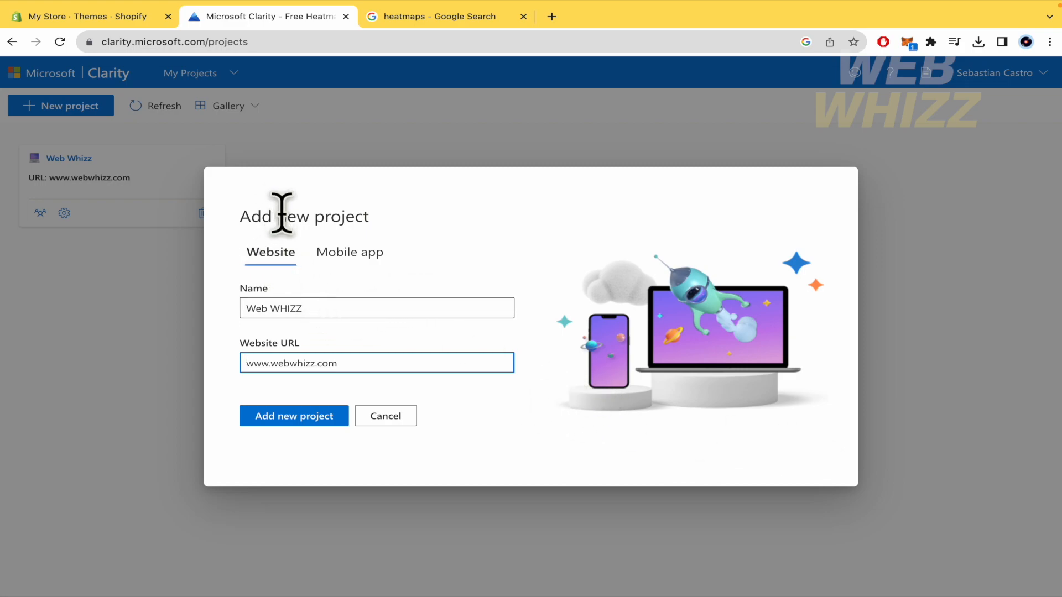
{"action": "left_click", "coordinate": [367, 367]}
{"action": "left_click", "coordinate": [352, 307]}
{"action": "left_click", "coordinate": [385, 364]}
{"action": "left_click", "coordinate": [146, 16]}
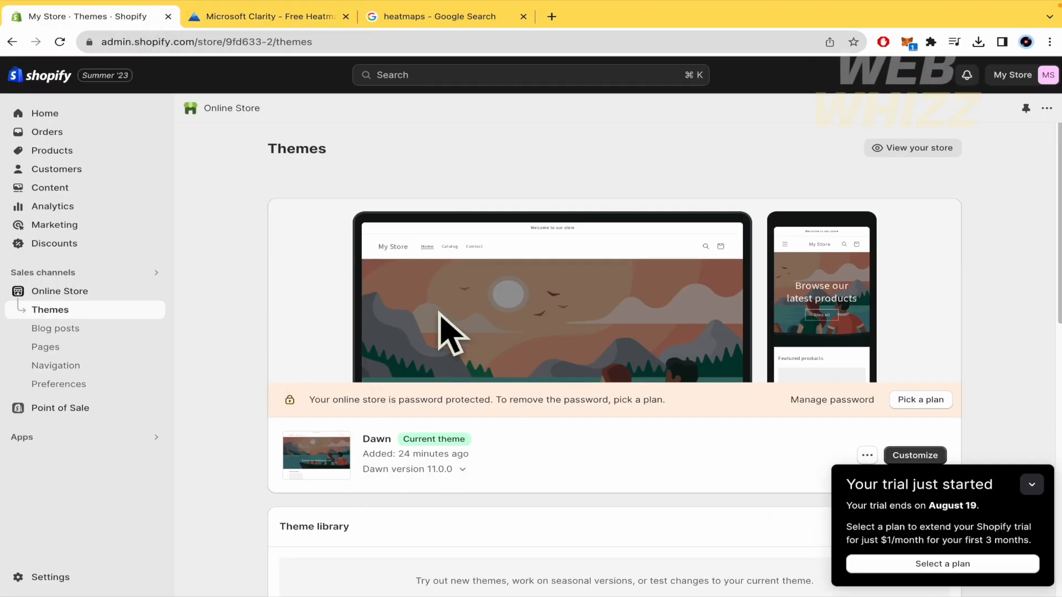
{"action": "scroll", "coordinate": [216, 334], "scroll_direction": "down", "scroll_amount": 1}
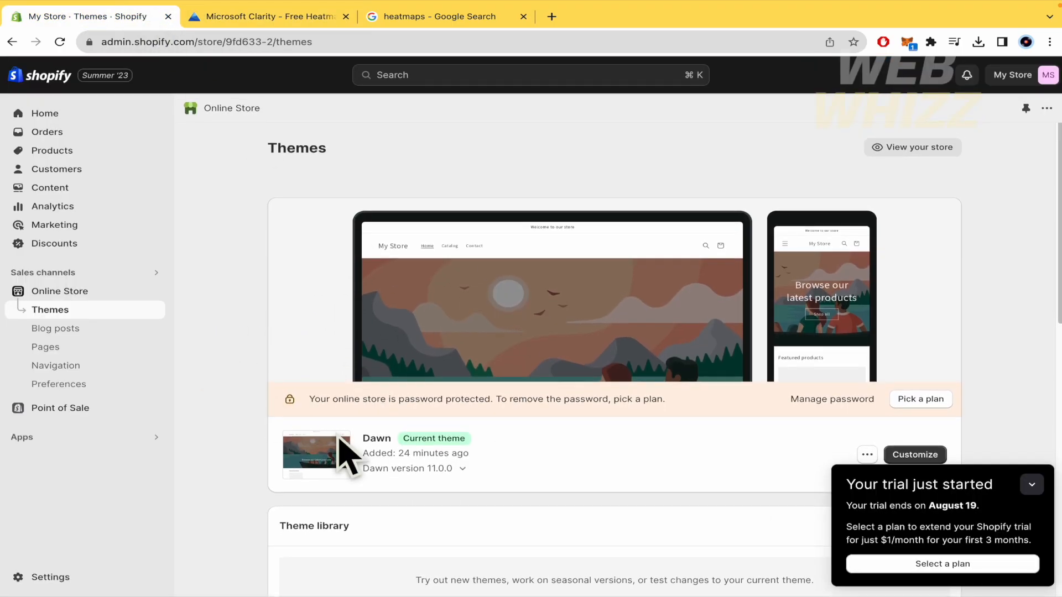
{"action": "scroll", "coordinate": [431, 441], "scroll_direction": "down", "scroll_amount": 2}
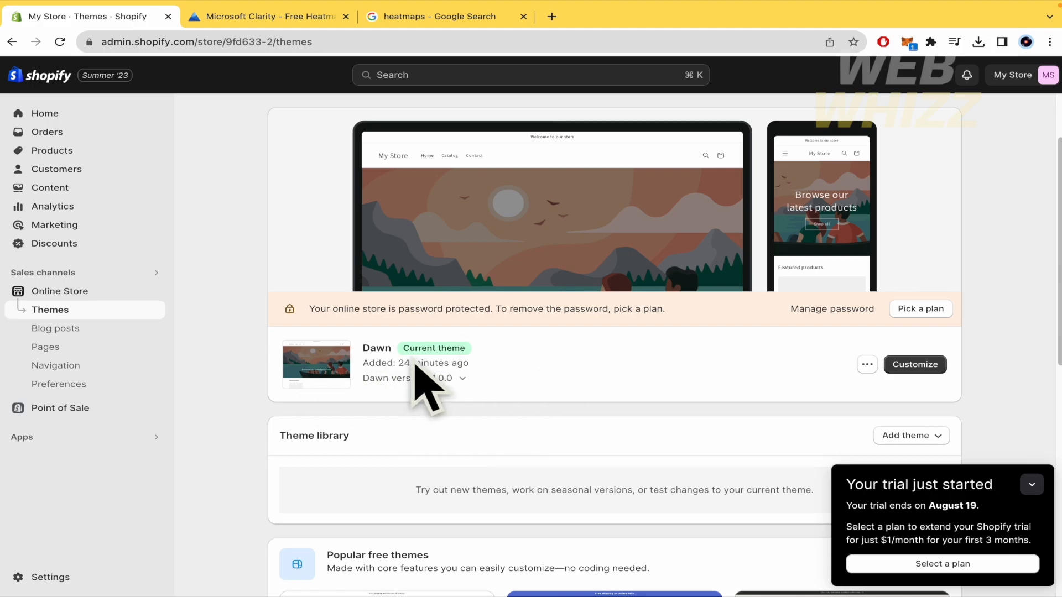
Switch to Microsoft Clarity and dismiss the new project form to return to the project list.
{"action": "left_click", "coordinate": [234, 9]}
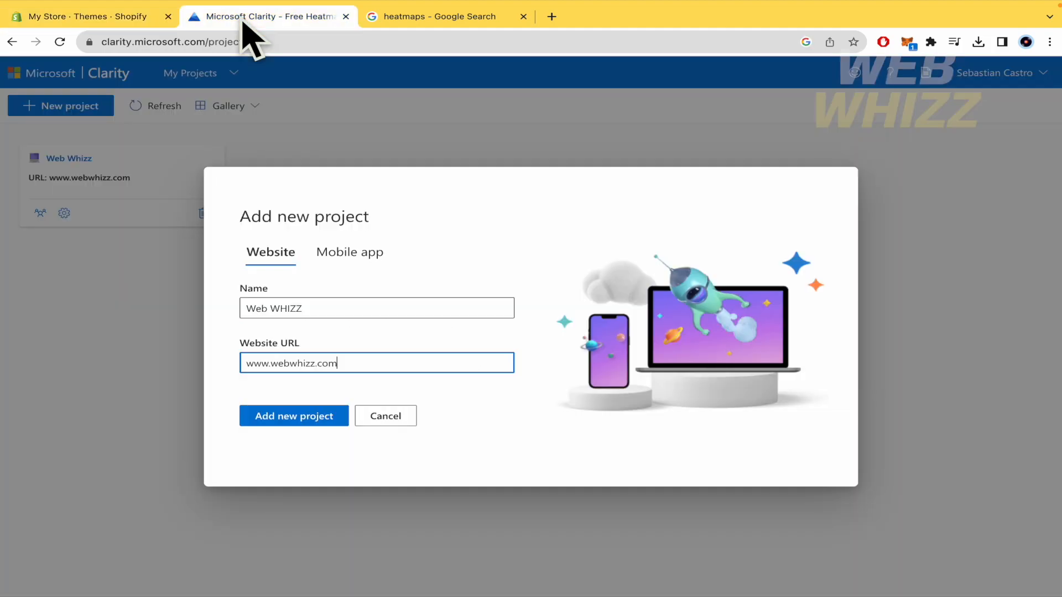
{"action": "left_click", "coordinate": [387, 419]}
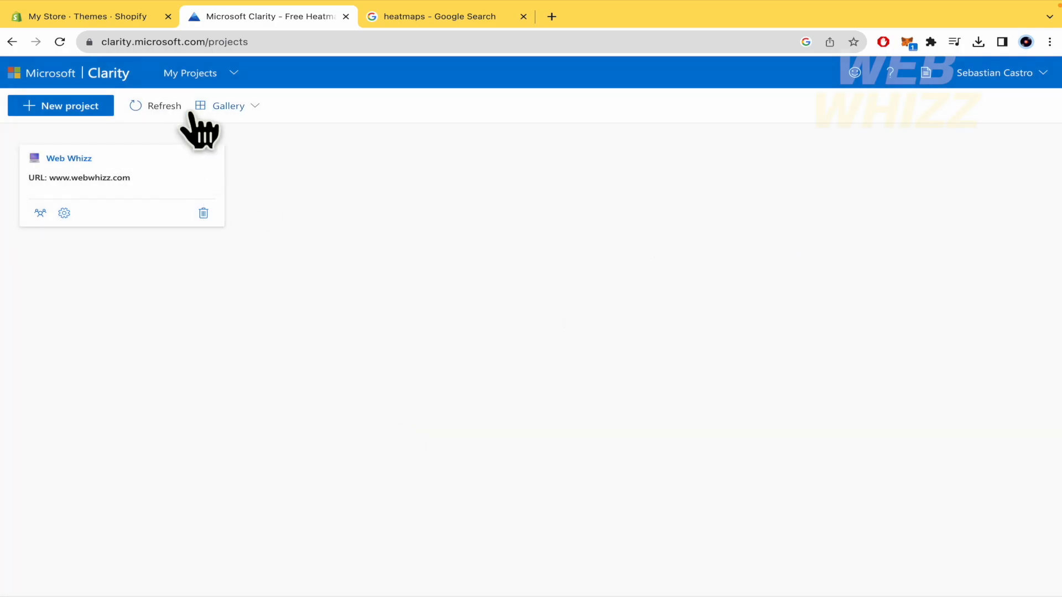
{"action": "left_click", "coordinate": [64, 106]}
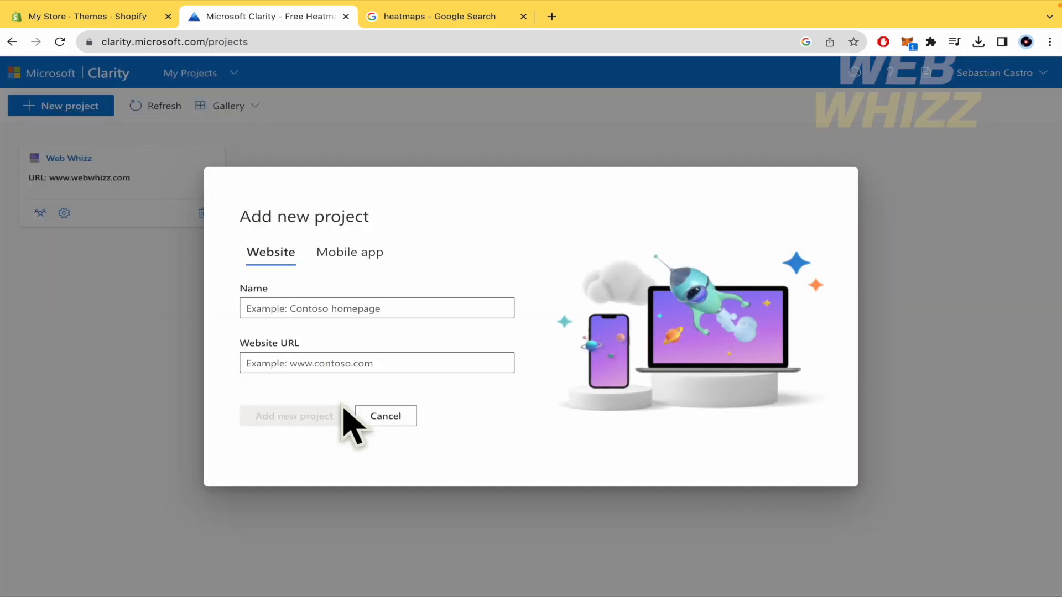
{"action": "left_click", "coordinate": [385, 418]}
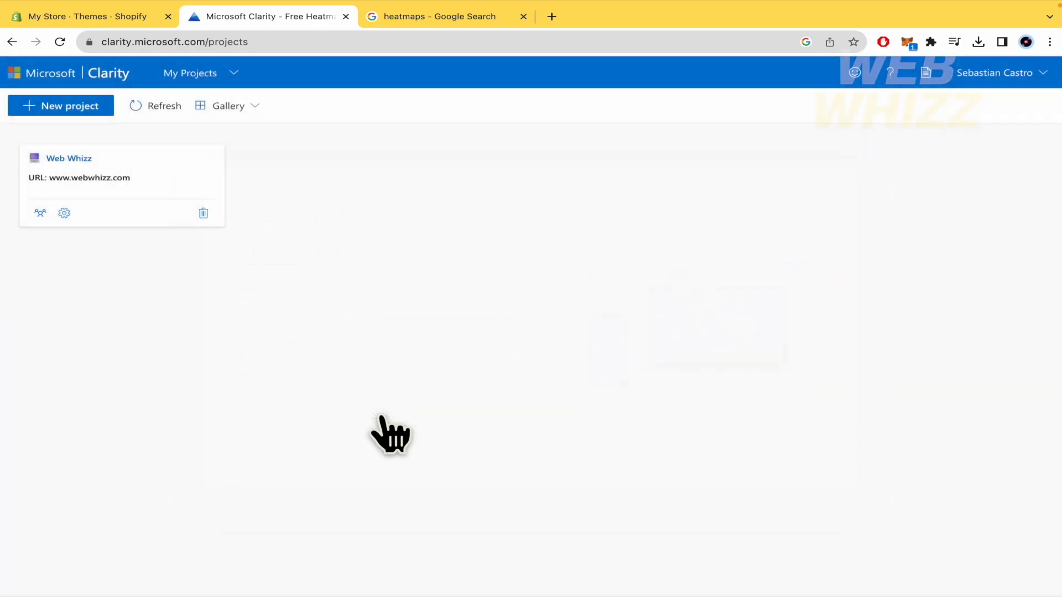
Open the Web Whizz project and choose Shopify as the third-party platform for installing Clarity.
{"action": "left_click", "coordinate": [125, 176]}
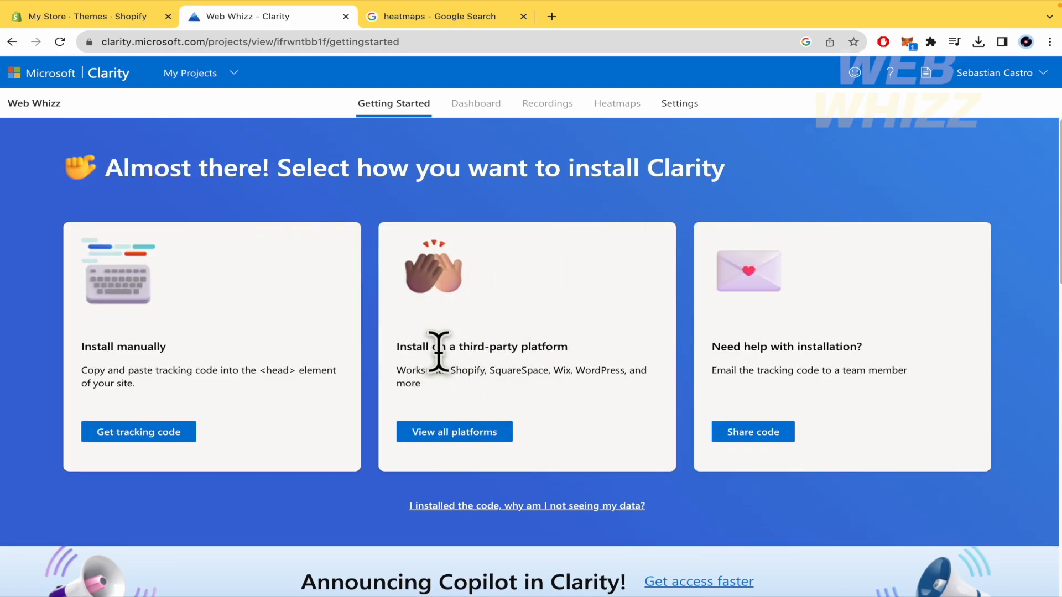
{"action": "left_click", "coordinate": [487, 434]}
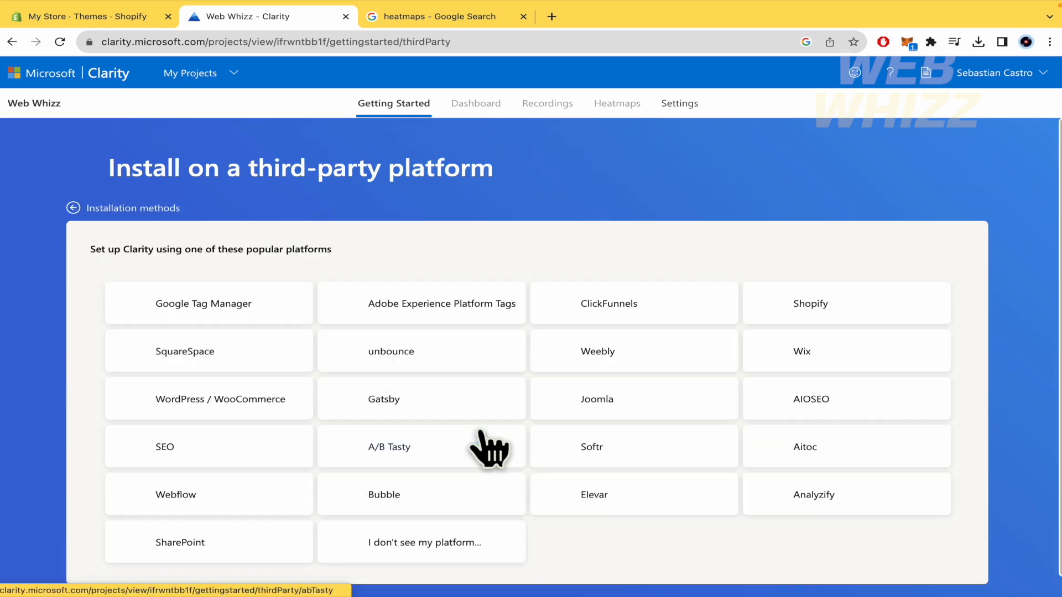
{"action": "left_click", "coordinate": [799, 309]}
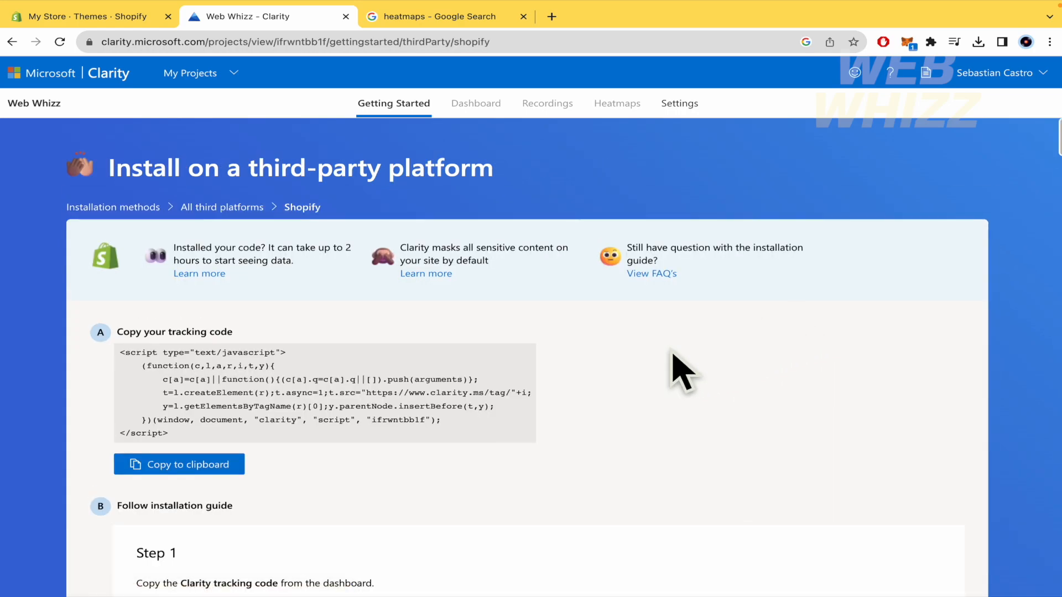
Look over the Shopify installation guide and copy the Clarity tracking code to the clipboard.
{"action": "scroll", "coordinate": [487, 448], "scroll_direction": "down", "scroll_amount": 2}
{"action": "scroll", "coordinate": [486, 449], "scroll_direction": "down", "scroll_amount": 20}
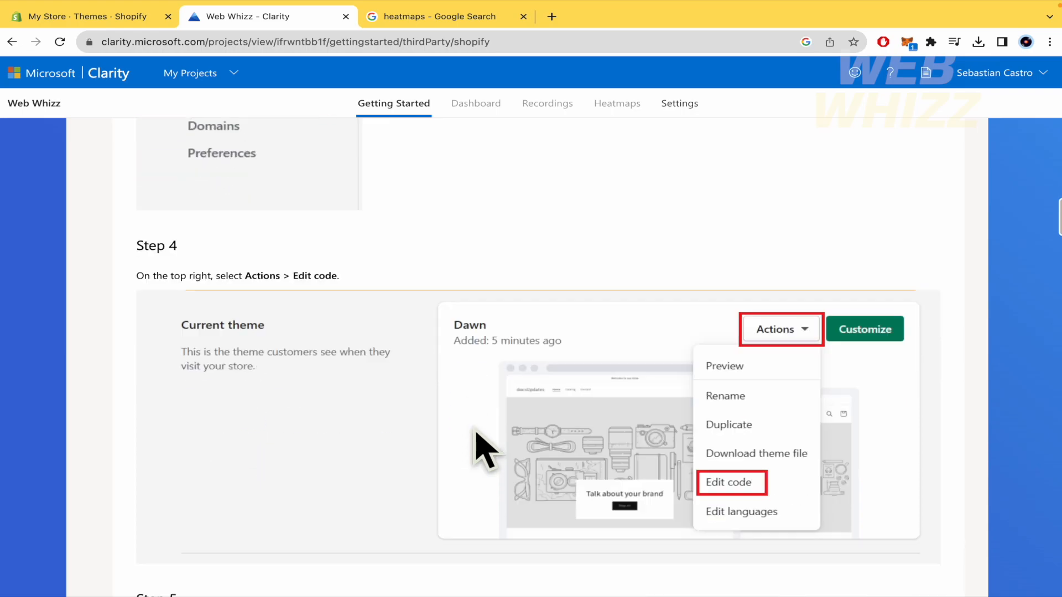
{"action": "scroll", "coordinate": [485, 449], "scroll_direction": "down", "scroll_amount": 10}
{"action": "scroll", "coordinate": [486, 450], "scroll_direction": "up", "scroll_amount": 20}
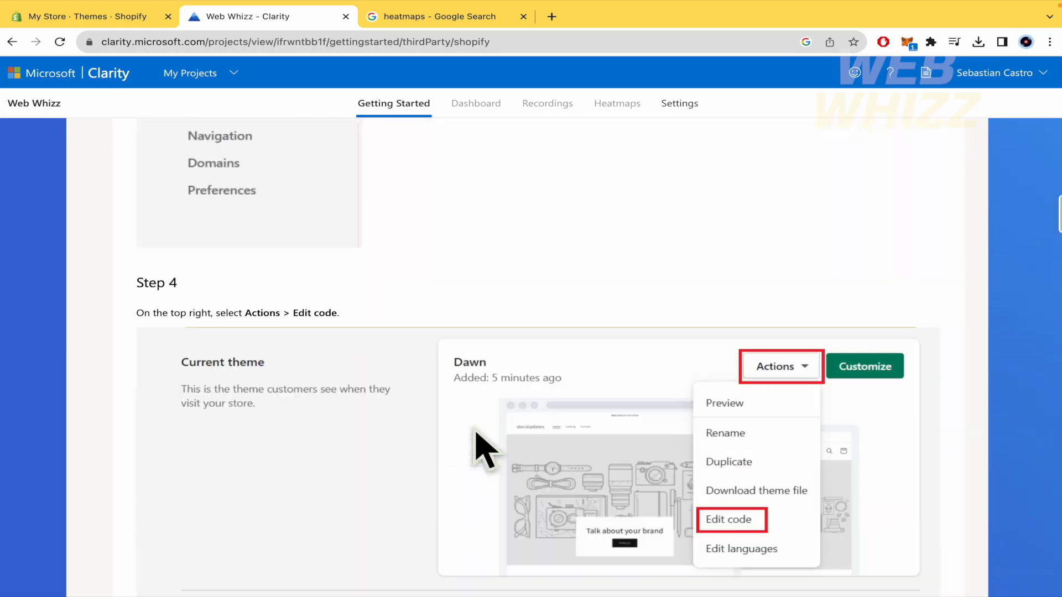
{"action": "scroll", "coordinate": [486, 449], "scroll_direction": "up", "scroll_amount": 15}
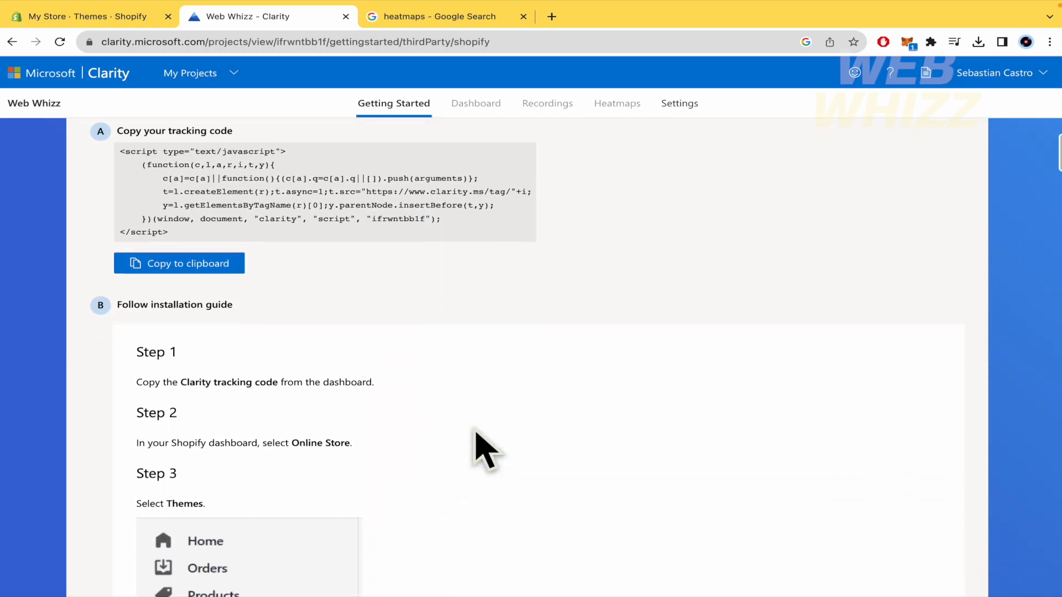
{"action": "scroll", "coordinate": [476, 433], "scroll_direction": "up", "scroll_amount": 2}
{"action": "right_click", "coordinate": [475, 437]}
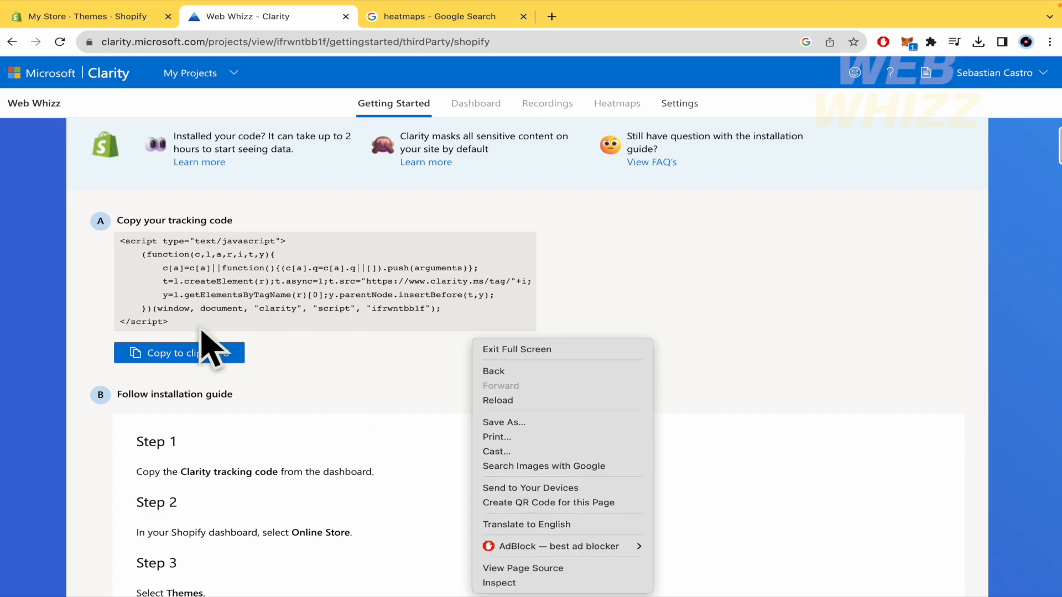
{"action": "left_click", "coordinate": [203, 357]}
{"action": "left_click", "coordinate": [202, 357]}
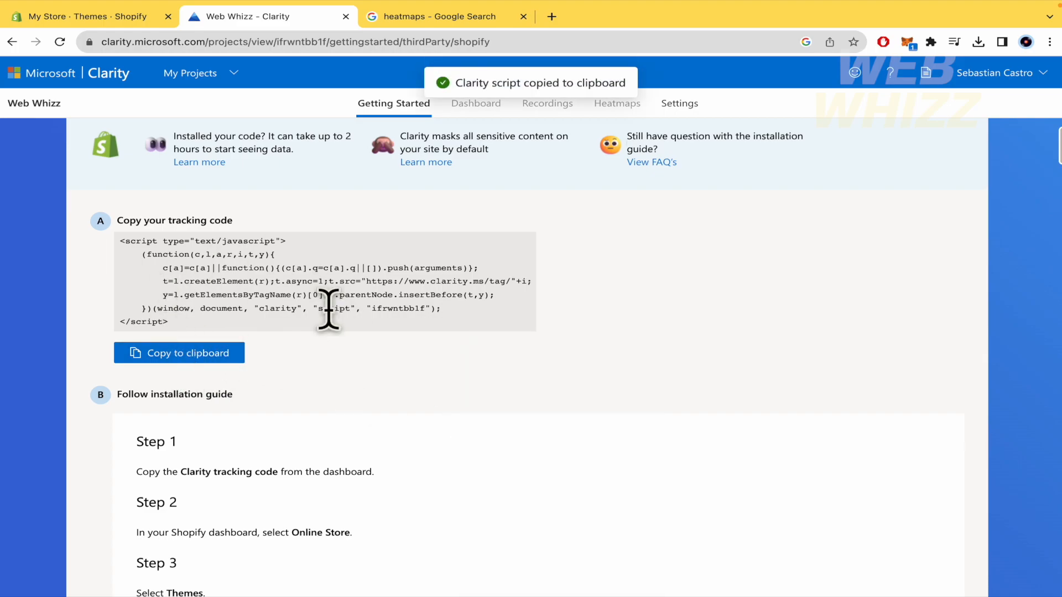
Follow the installation guide through selecting theme.liquid, switch to Shopify and open the current Dawn theme's theme.liquid code for editing.
{"action": "scroll", "coordinate": [430, 406], "scroll_direction": "down", "scroll_amount": 7}
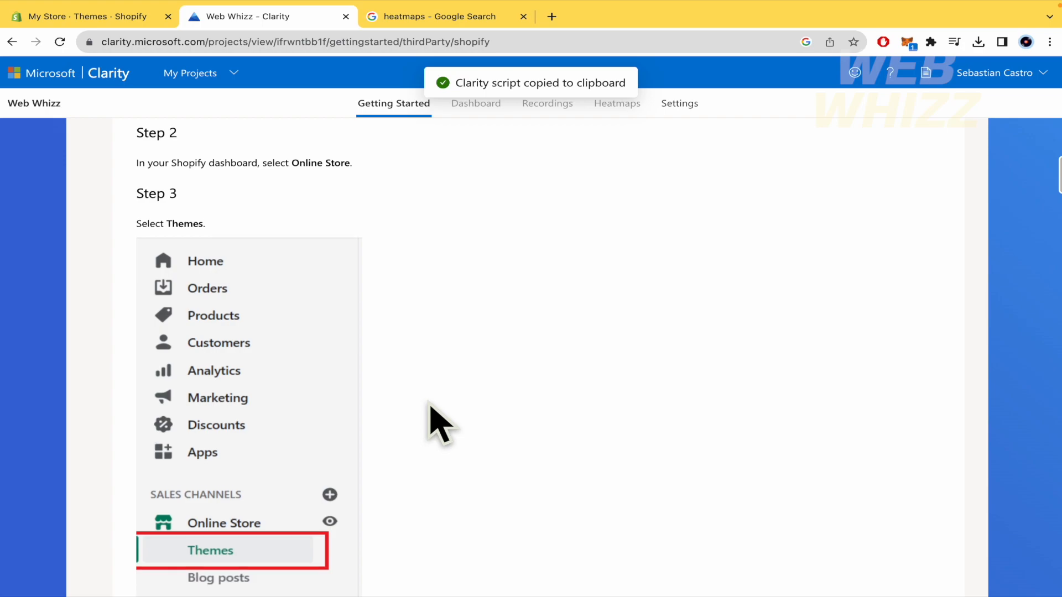
{"action": "scroll", "coordinate": [431, 415], "scroll_direction": "down", "scroll_amount": 3}
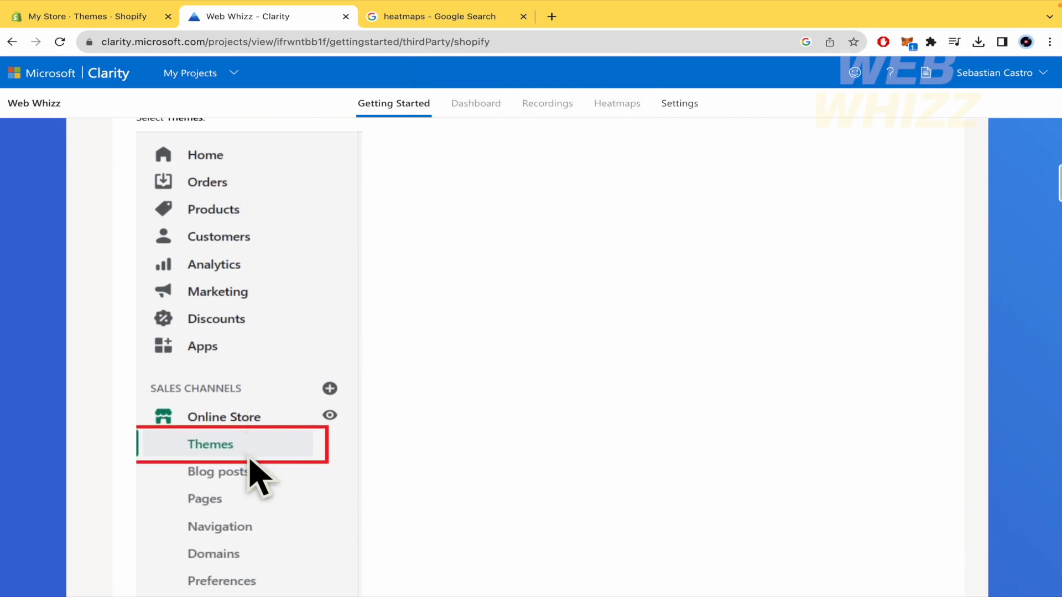
{"action": "scroll", "coordinate": [243, 460], "scroll_direction": "down", "scroll_amount": 10}
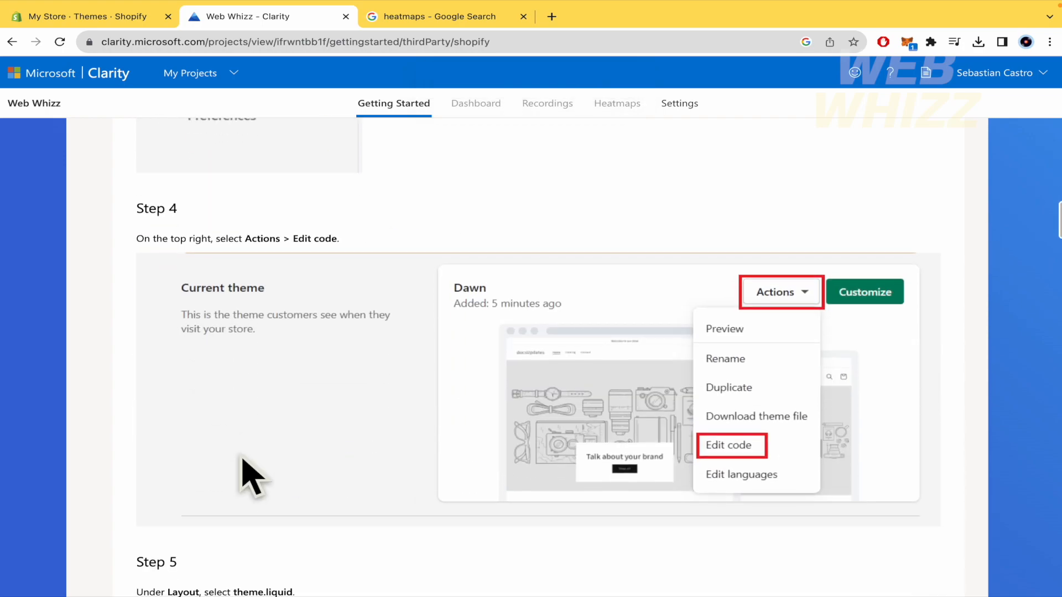
{"action": "scroll", "coordinate": [723, 458], "scroll_direction": "down", "scroll_amount": 10}
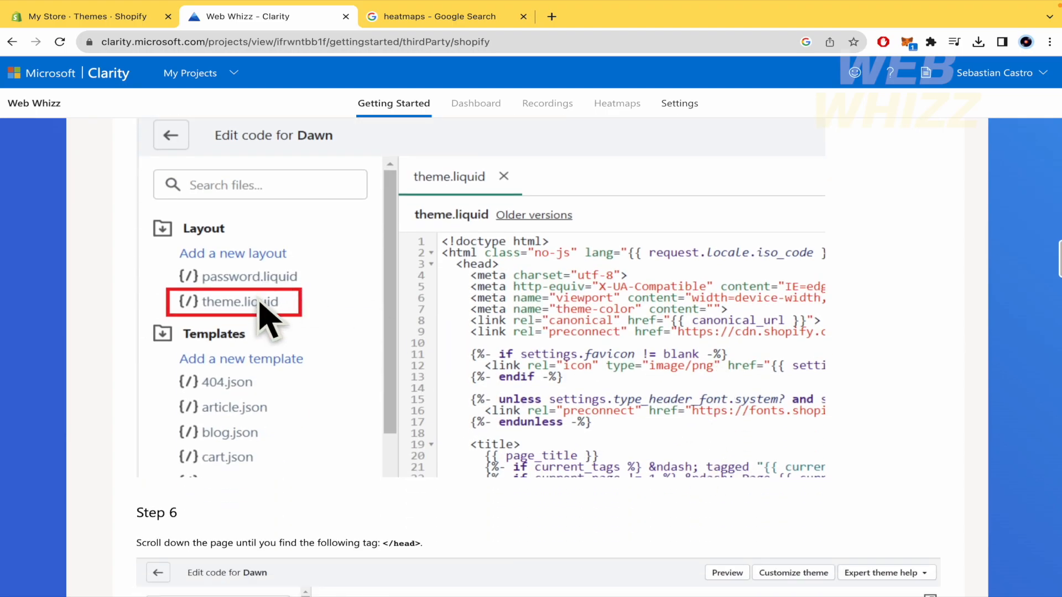
{"action": "left_click", "coordinate": [94, 20]}
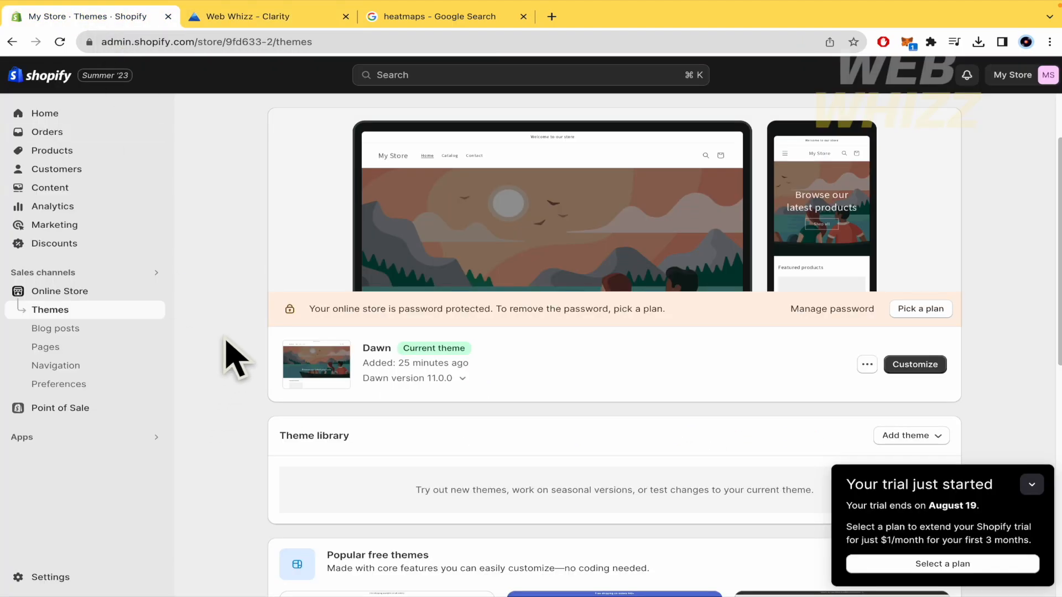
{"action": "scroll", "coordinate": [236, 360], "scroll_direction": "up", "scroll_amount": 2}
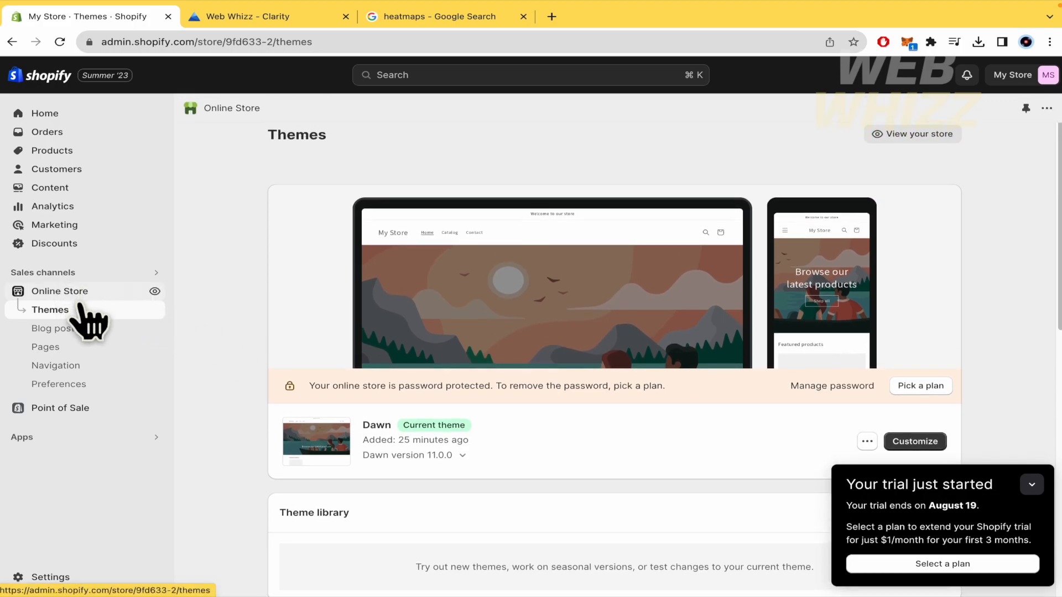
{"action": "scroll", "coordinate": [422, 433], "scroll_direction": "down", "scroll_amount": 2}
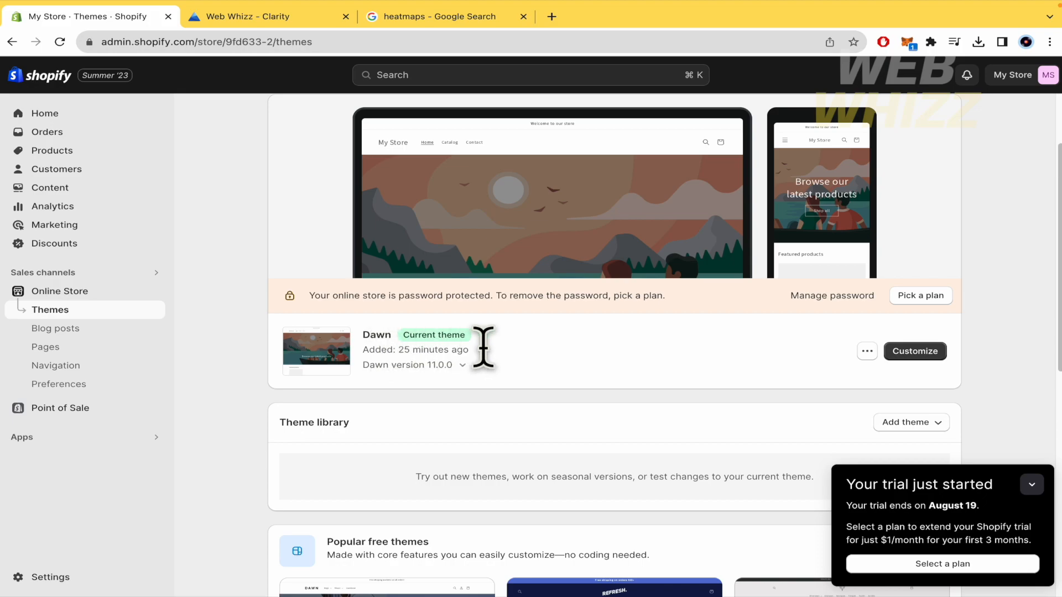
{"action": "left_click", "coordinate": [868, 353]}
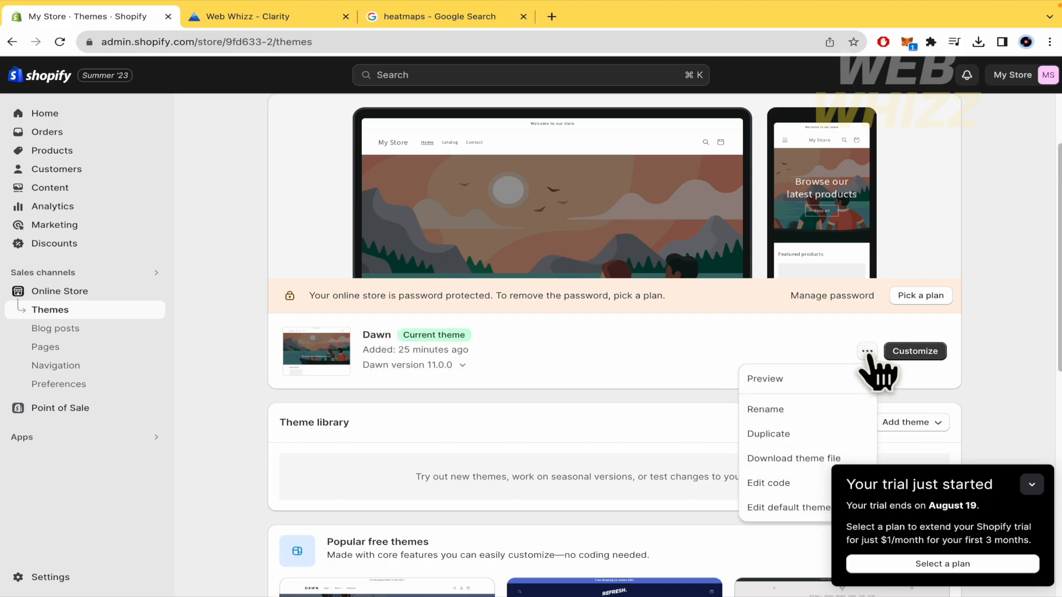
{"action": "left_click", "coordinate": [796, 487]}
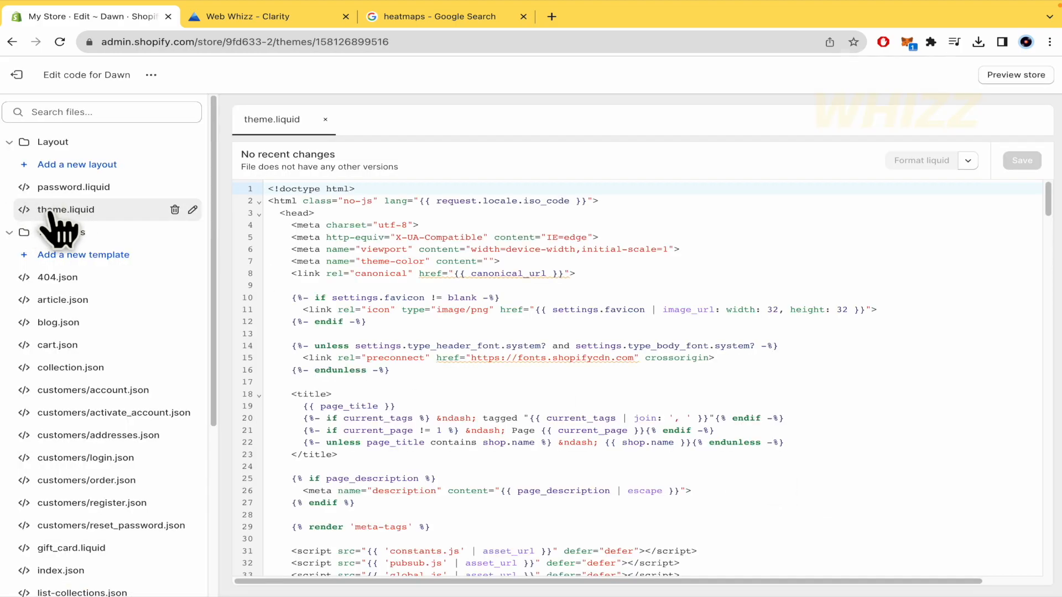
Switch back to the Clarity guide and check where the tracking code belongs in theme.liquid.
{"action": "left_click", "coordinate": [273, 22]}
{"action": "scroll", "coordinate": [487, 470], "scroll_direction": "down", "scroll_amount": 7}
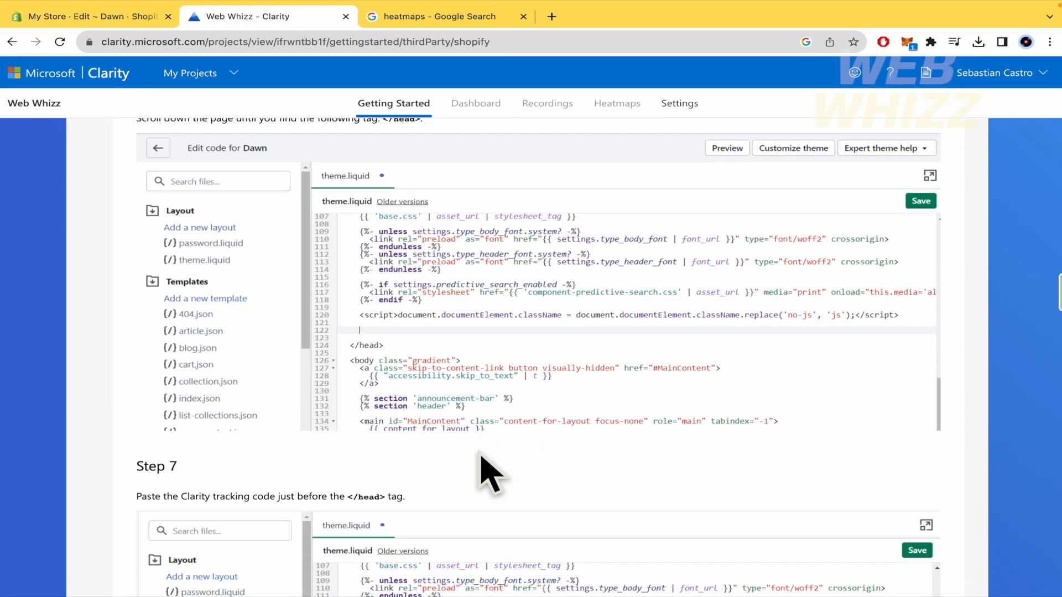
{"action": "scroll", "coordinate": [487, 470], "scroll_direction": "up", "scroll_amount": 1}
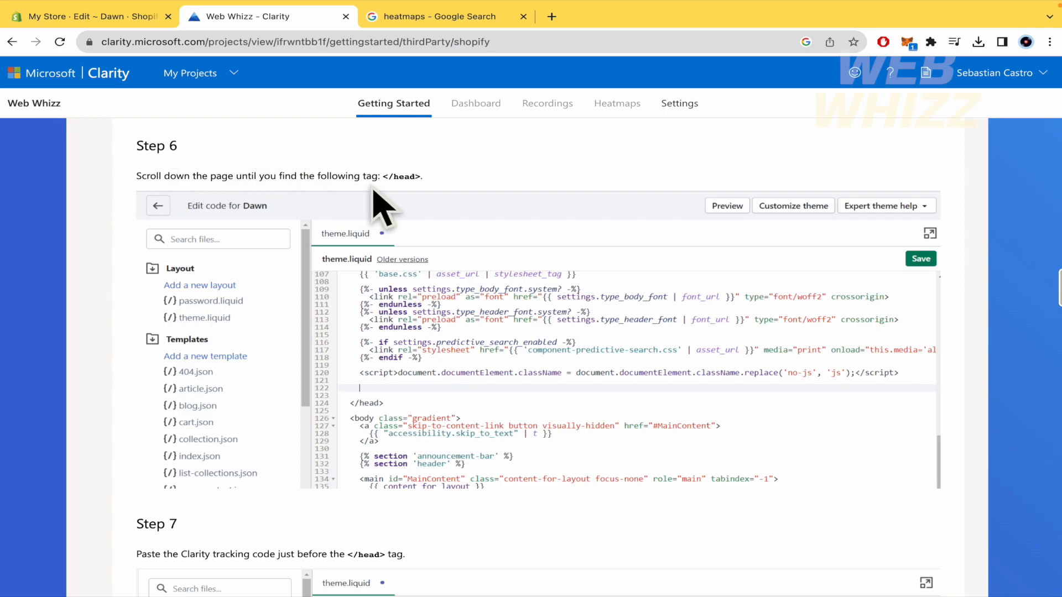
Note the </head> tag named in the Clarity guide, switch to Shopify and search the theme.liquid code for "head".
{"action": "left_click_drag", "start_coordinate": [383, 177], "coordinate": [424, 177]}
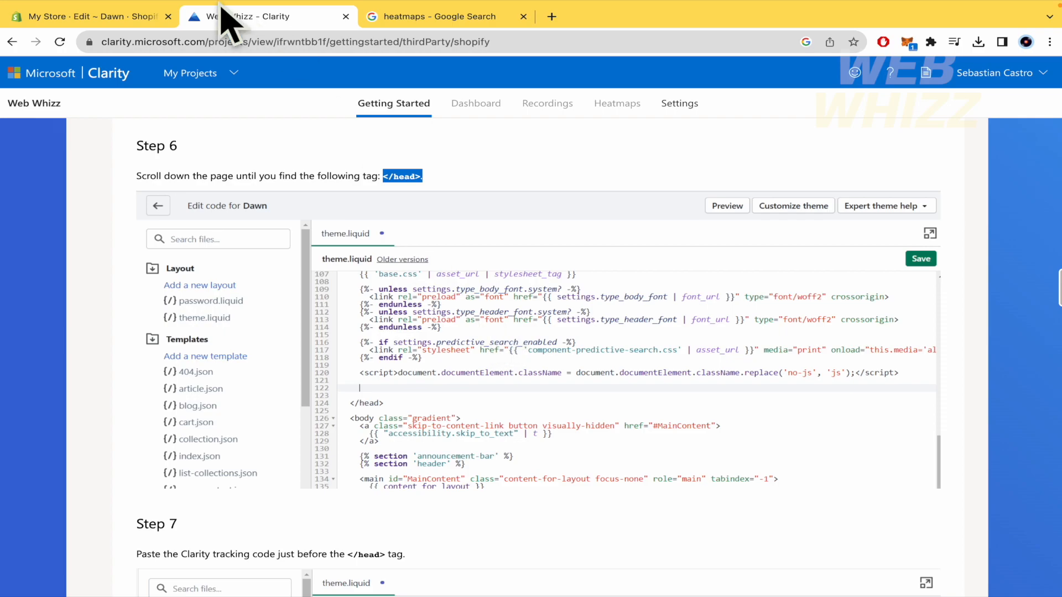
{"action": "left_click", "coordinate": [137, 17]}
{"action": "left_click", "coordinate": [273, 214]}
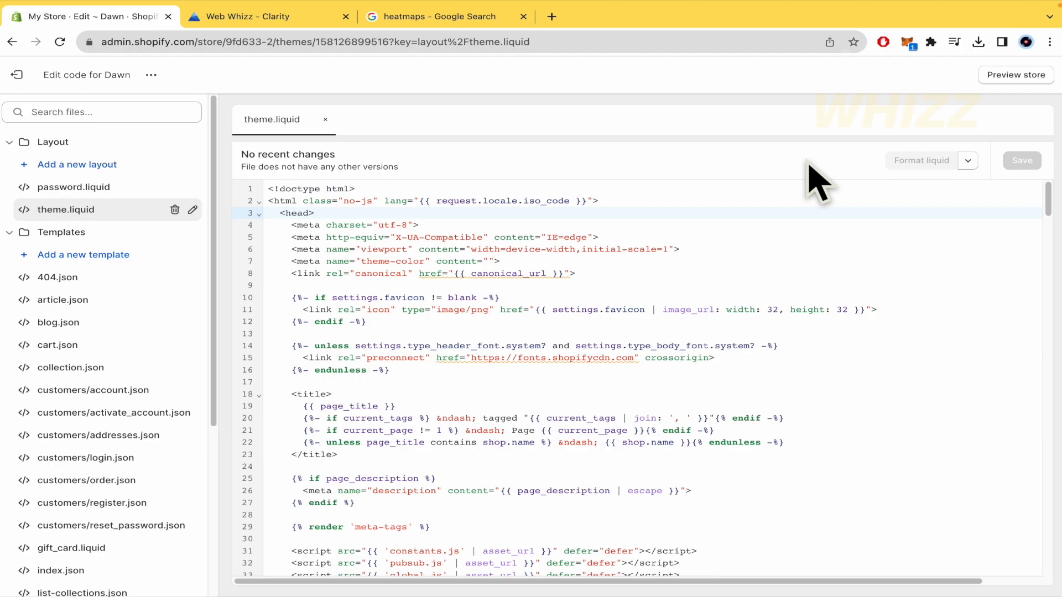
{"action": "key", "text": "ctrl+f"}
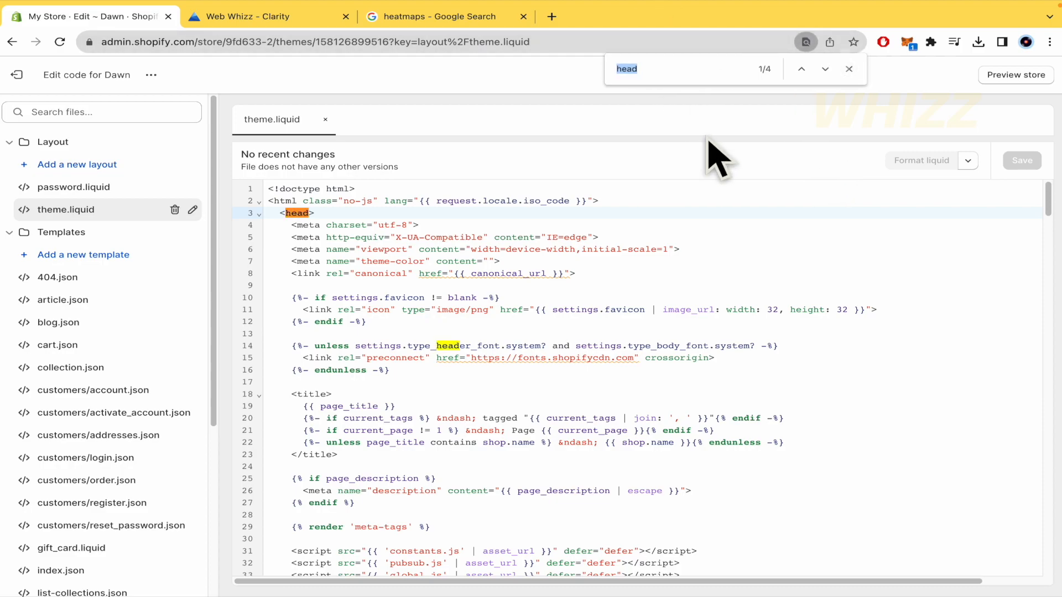
{"action": "left_click", "coordinate": [824, 72]}
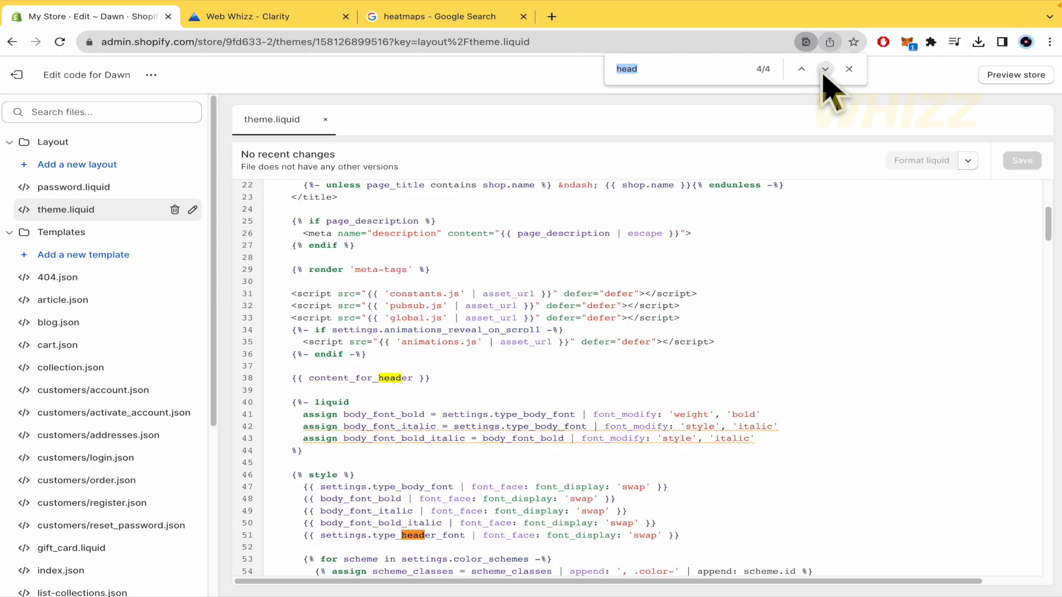
Look through theme.liquid for the head tag and place the cursor directly before the opening <head> tag.
{"action": "scroll", "coordinate": [664, 404], "scroll_direction": "down", "scroll_amount": 20}
{"action": "scroll", "coordinate": [664, 406], "scroll_direction": "down", "scroll_amount": 12}
{"action": "scroll", "coordinate": [665, 407], "scroll_direction": "up", "scroll_amount": 7}
{"action": "scroll", "coordinate": [658, 398], "scroll_direction": "down", "scroll_amount": 1}
{"action": "scroll", "coordinate": [657, 403], "scroll_direction": "left", "scroll_amount": 10}
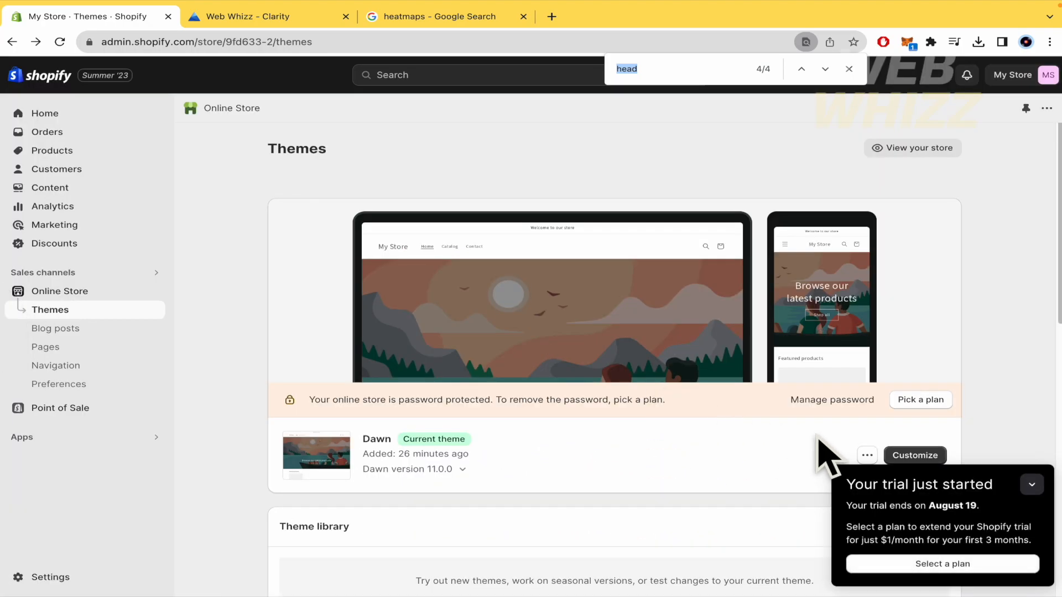
{"action": "scroll", "coordinate": [861, 455], "scroll_direction": "right", "scroll_amount": 10}
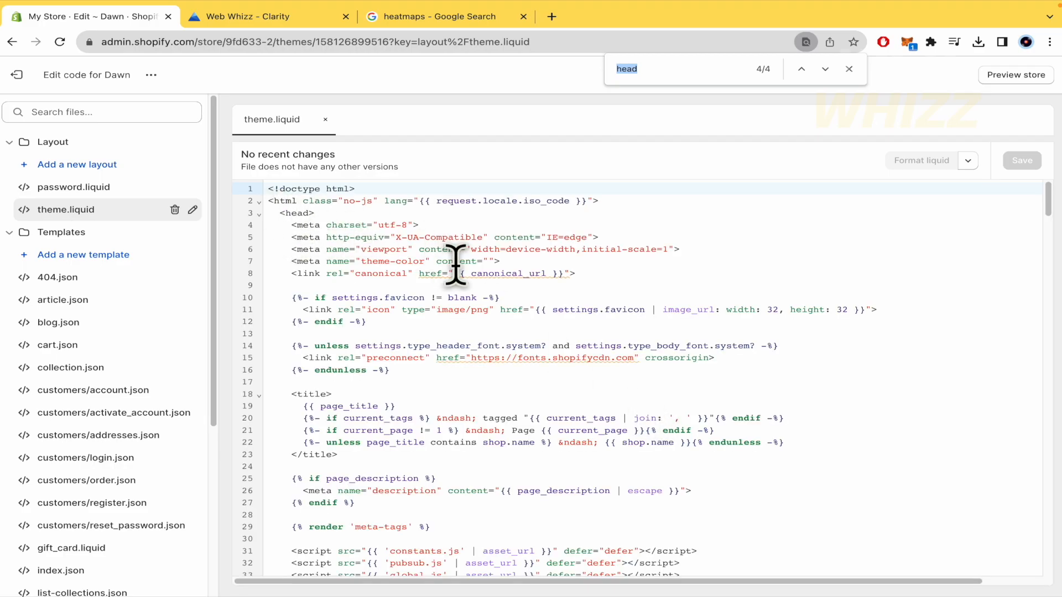
{"action": "scroll", "coordinate": [455, 265], "scroll_direction": "down", "scroll_amount": 20}
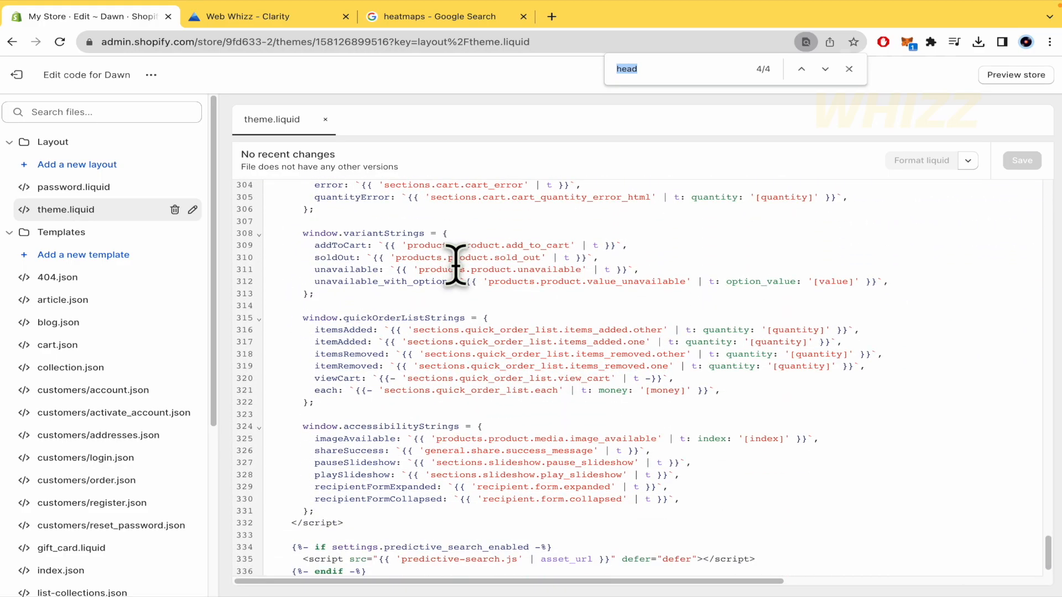
{"action": "scroll", "coordinate": [455, 265], "scroll_direction": "up", "scroll_amount": 20}
{"action": "scroll", "coordinate": [456, 265], "scroll_direction": "up", "scroll_amount": 1}
{"action": "left_click", "coordinate": [275, 211]}
Check the guide's paste and save steps, insert the Clarity tracking code above <head> in theme.liquid, save the file and leave the code editor.
{"action": "left_click", "coordinate": [310, 16]}
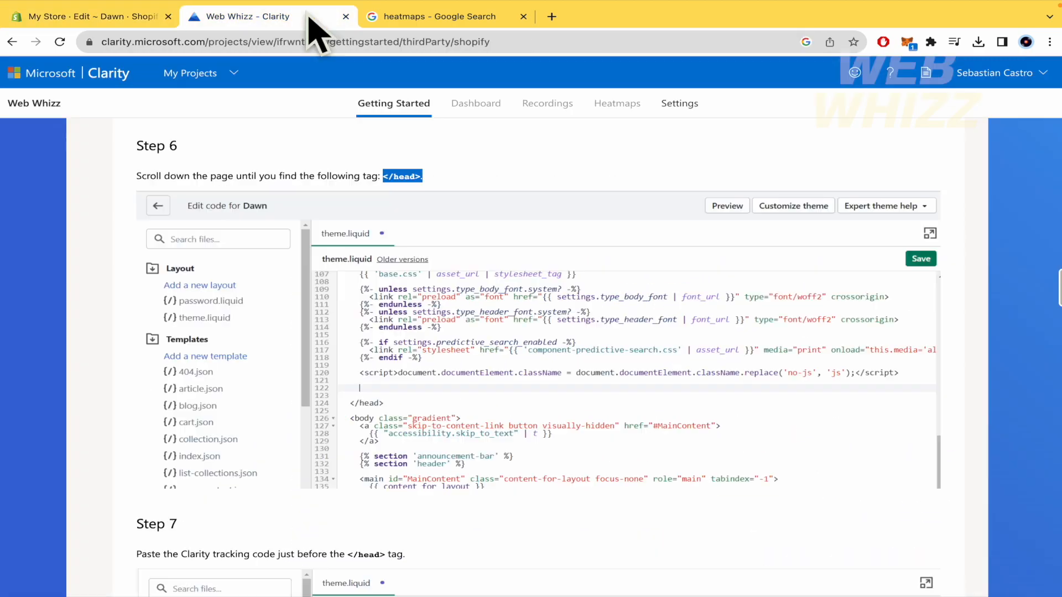
{"action": "scroll", "coordinate": [514, 431], "scroll_direction": "down", "scroll_amount": 7}
{"action": "scroll", "coordinate": [513, 423], "scroll_direction": "up", "scroll_amount": 2}
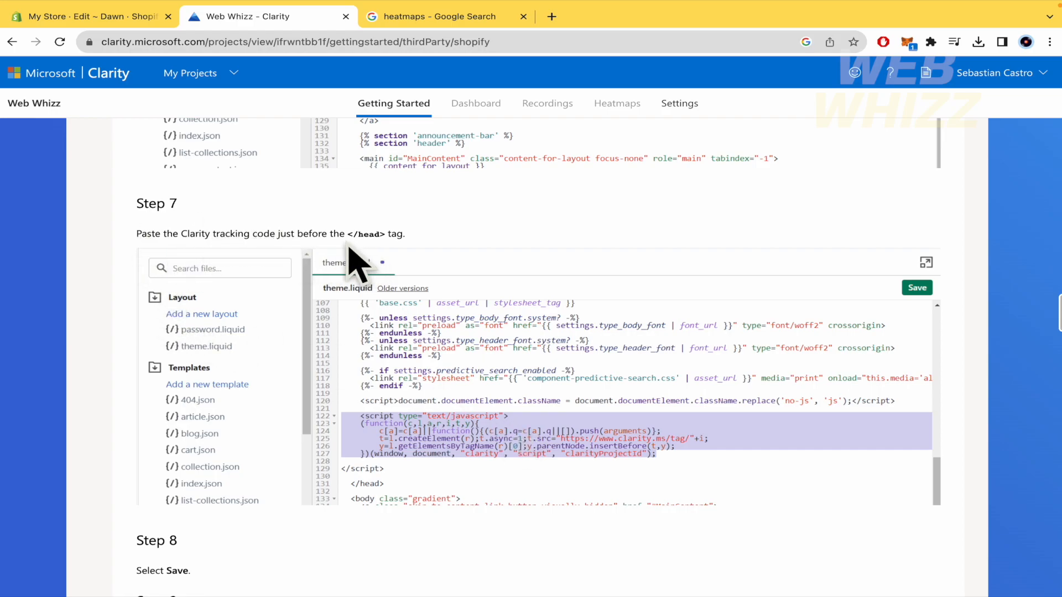
{"action": "scroll", "coordinate": [434, 261], "scroll_direction": "down", "scroll_amount": 6}
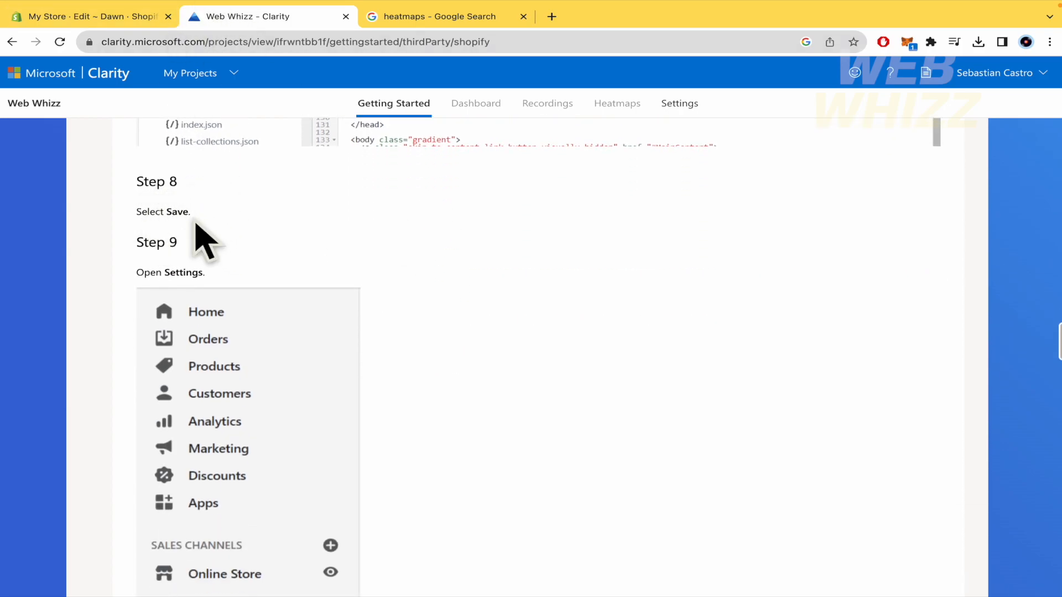
{"action": "left_click", "coordinate": [116, 17]}
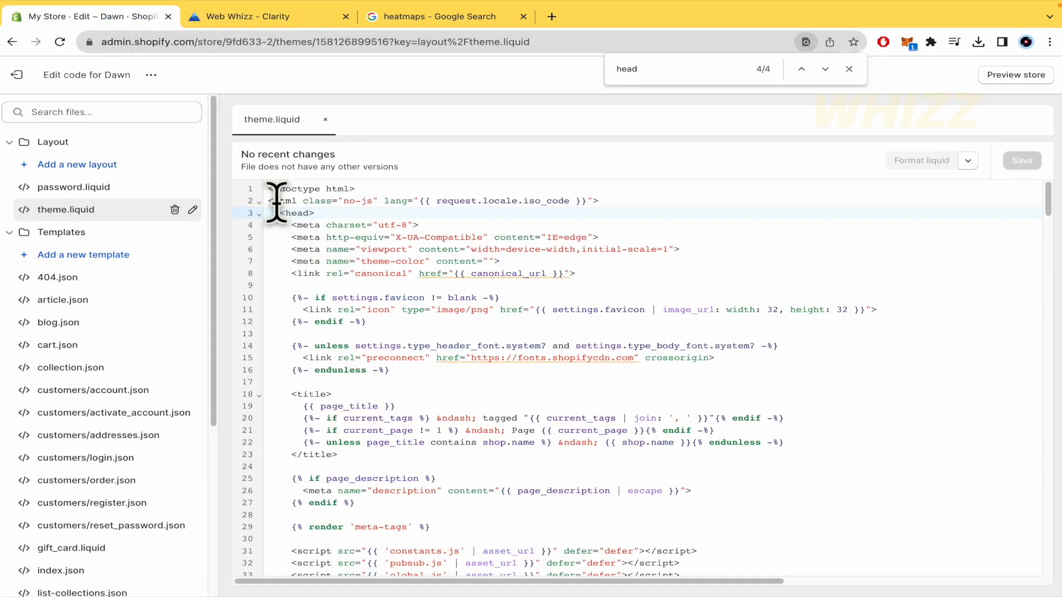
{"action": "key", "text": "Return"}
{"action": "key", "text": "Up"}
{"action": "key", "text": "Return"}
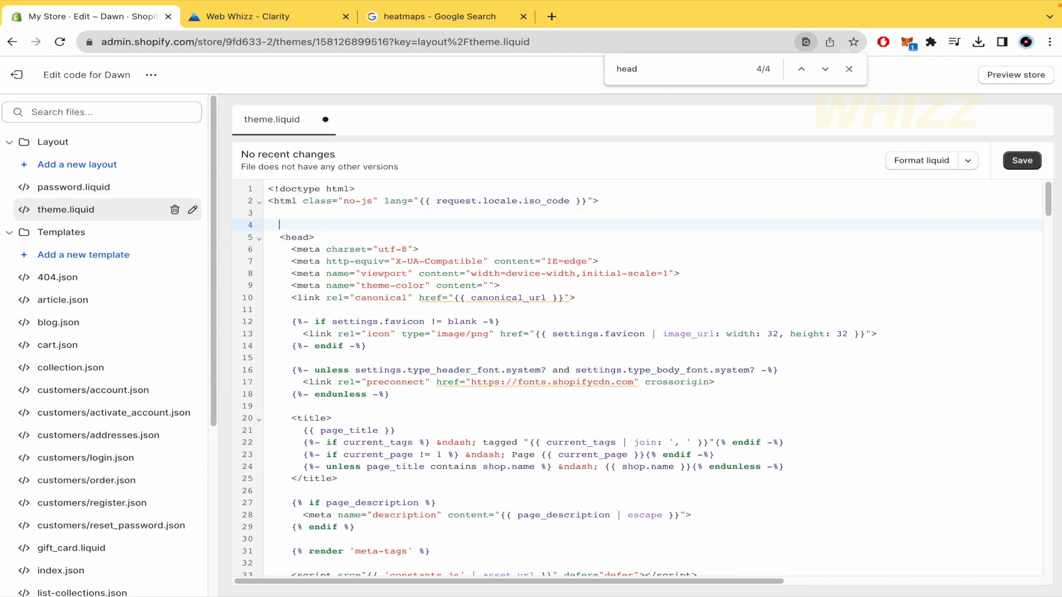
{"action": "type", "text": "<script type=\"text/javascript\">     (function(c,l,a,r,i,t,y){         c[a]=c[a]||function(){(c[a].q=c[a].q||[]).push(arguments)};         t=l.createElement(r);t.async=1;t.src=\"https://www.clarity.ms/tag/\"+i;         y=l.getElementsByTagName(r)[0];y.parentNode.insertBefore(t,y);     })(window, document, \"clarity\", \"script\", \"ifrwntbblf\"); </script>"}
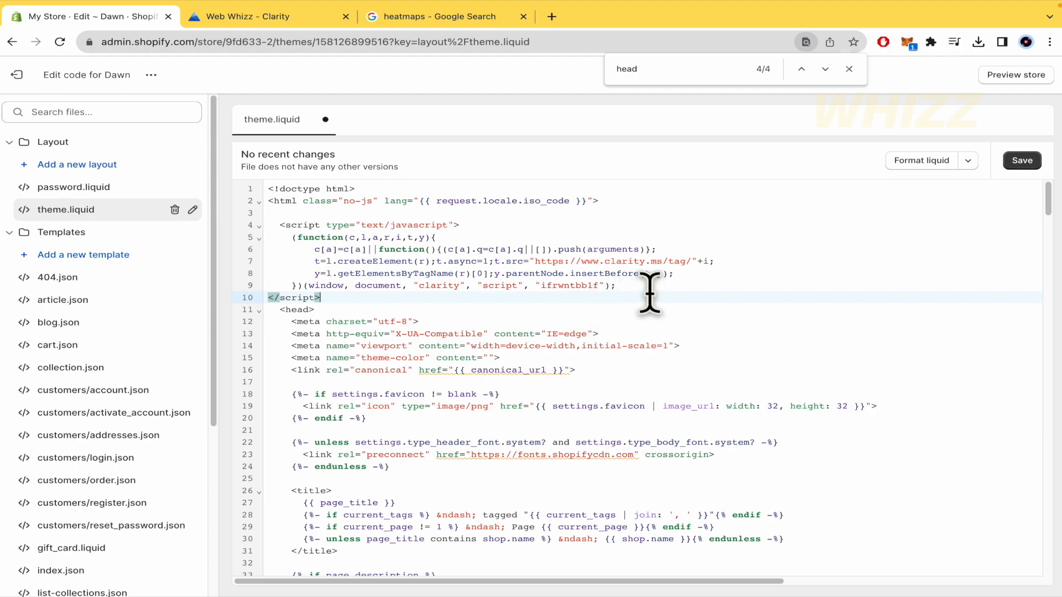
{"action": "left_click", "coordinate": [609, 300]}
{"action": "key", "text": "Return"}
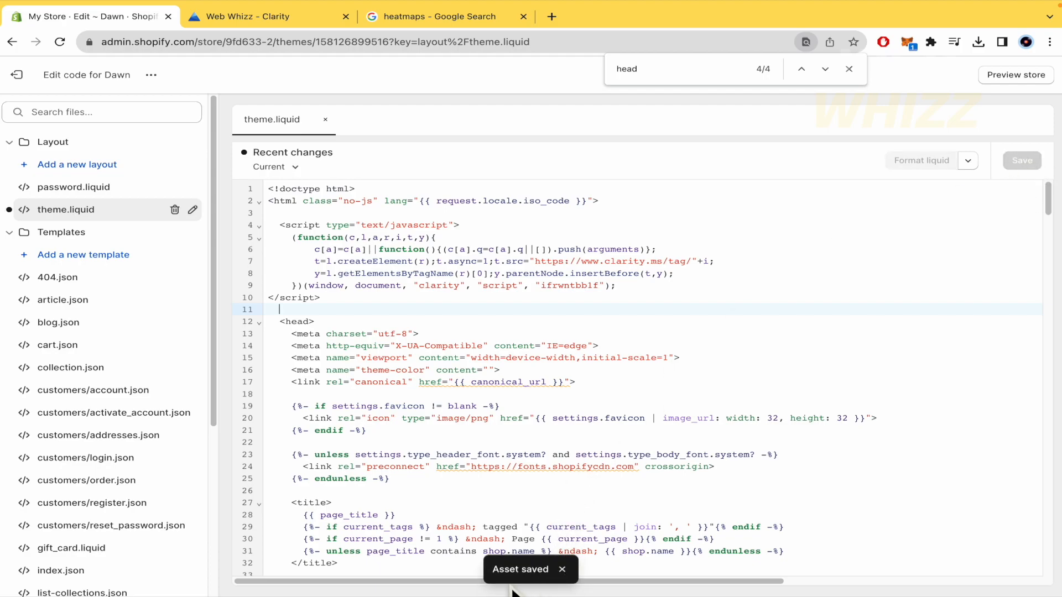
{"action": "left_click", "coordinate": [17, 75]}
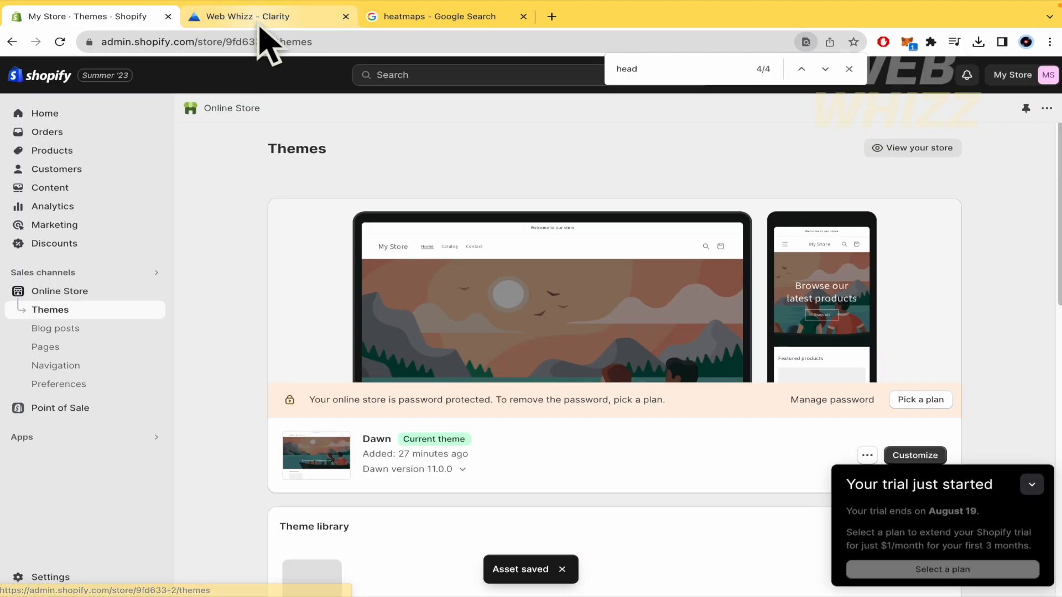
Switch to the Clarity guide and read steps 9 to 11 on adding the tracking code in Shopify's Checkout settings.
{"action": "left_click", "coordinate": [259, 21]}
{"action": "scroll", "coordinate": [420, 372], "scroll_direction": "down", "scroll_amount": 1}
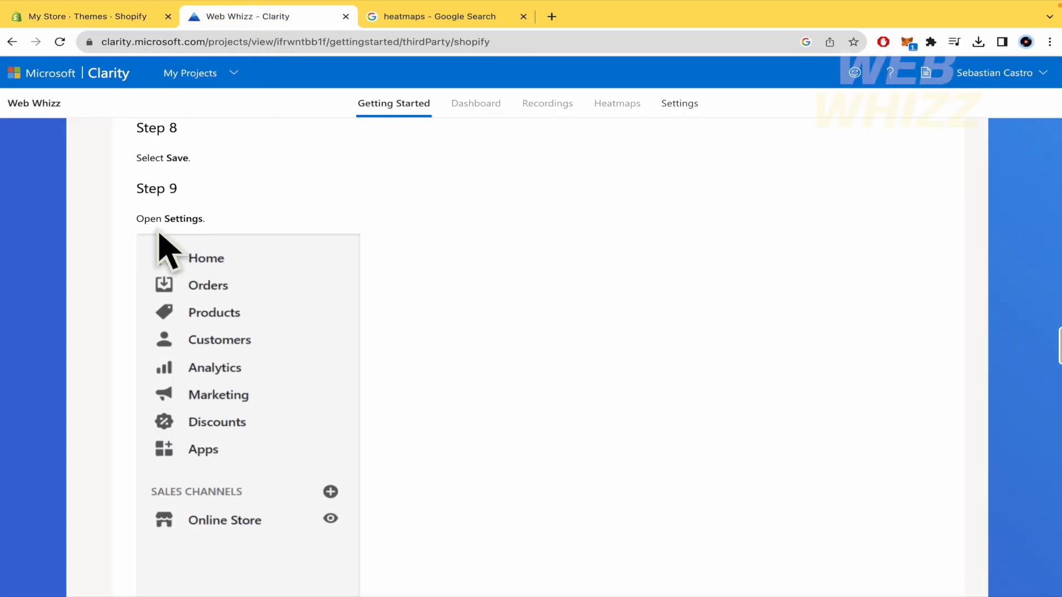
{"action": "scroll", "coordinate": [422, 320], "scroll_direction": "down", "scroll_amount": 2}
{"action": "scroll", "coordinate": [387, 434], "scroll_direction": "down", "scroll_amount": 8}
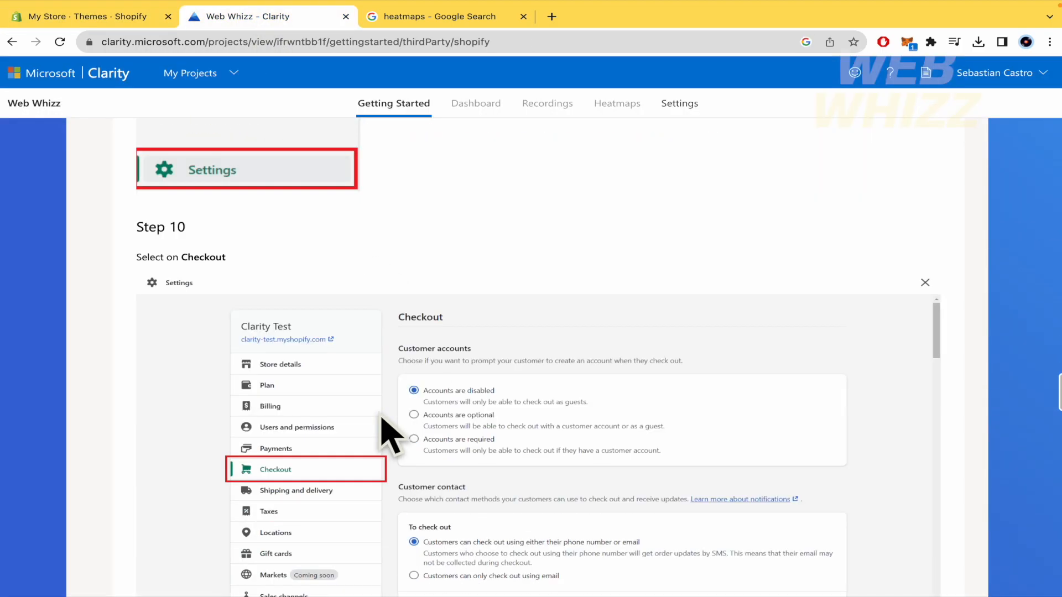
{"action": "scroll", "coordinate": [289, 408], "scroll_direction": "down", "scroll_amount": 2}
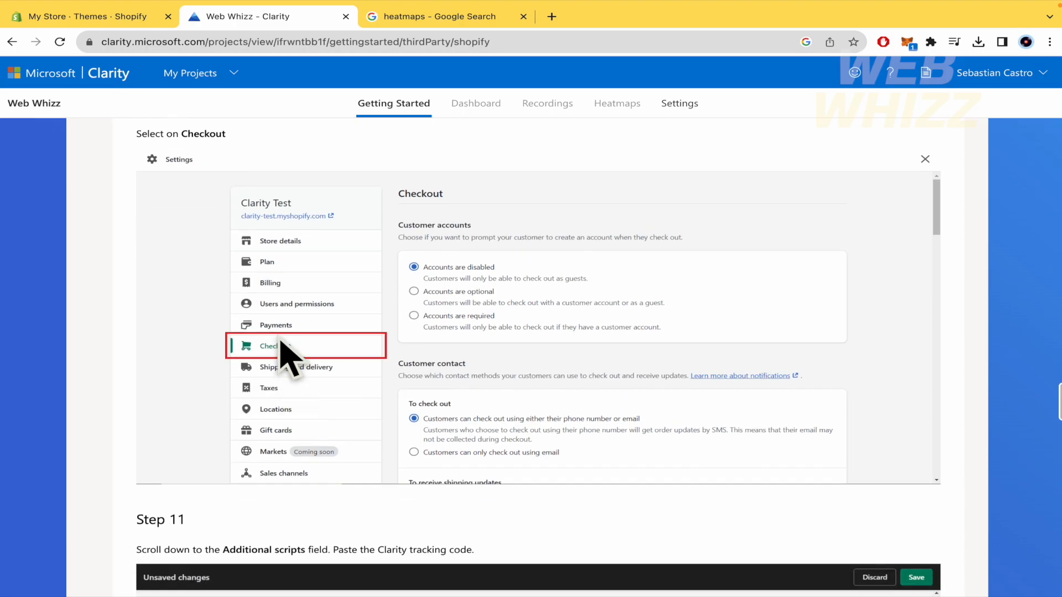
{"action": "scroll", "coordinate": [433, 369], "scroll_direction": "down", "scroll_amount": 3}
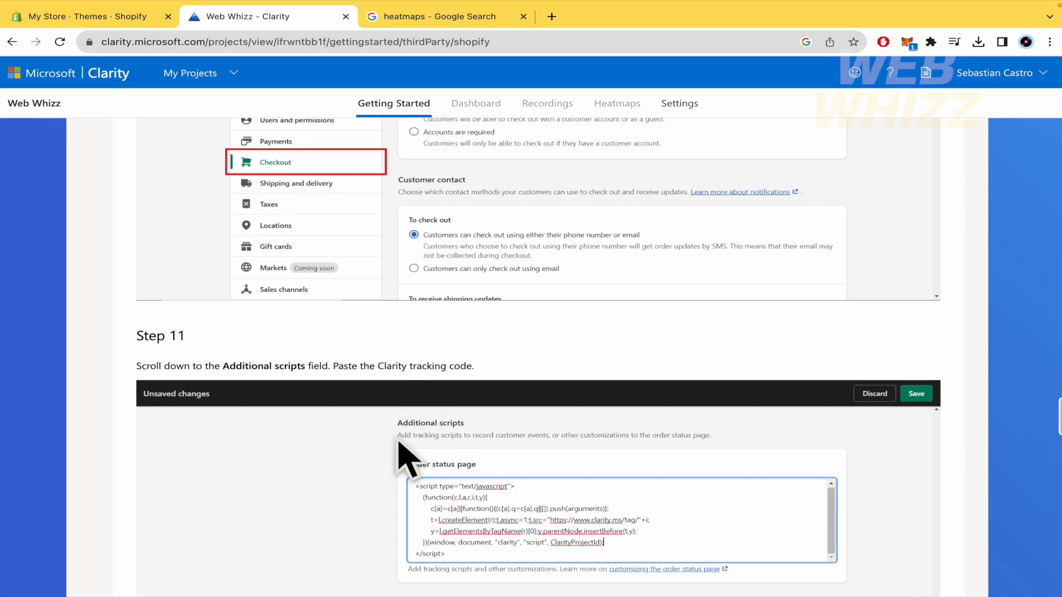
{"action": "scroll", "coordinate": [401, 448], "scroll_direction": "down", "scroll_amount": 3}
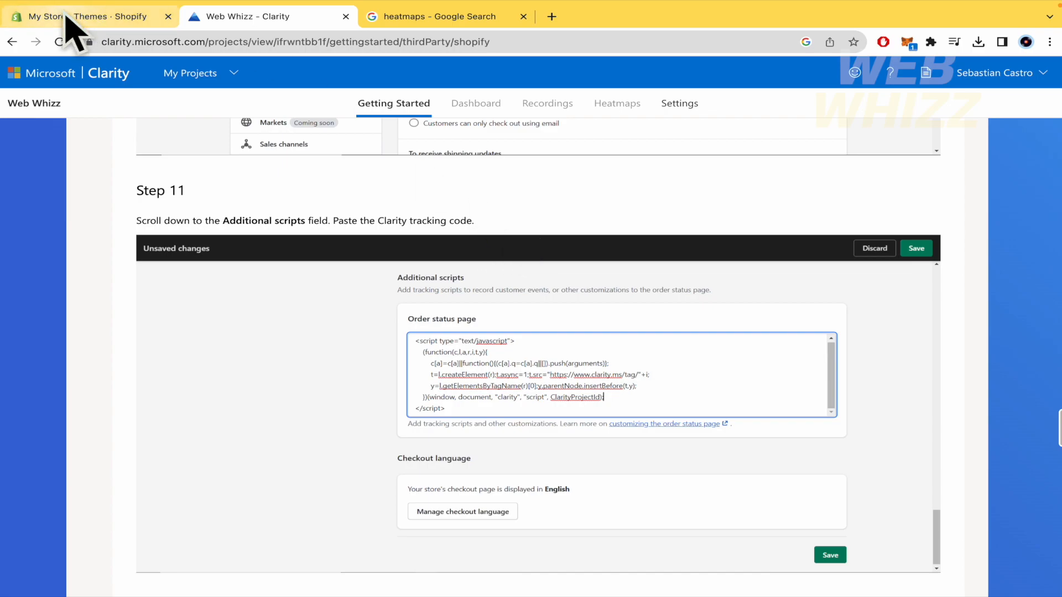
Switch back to Shopify and open the Checkout section of the store settings.
{"action": "left_click", "coordinate": [65, 17]}
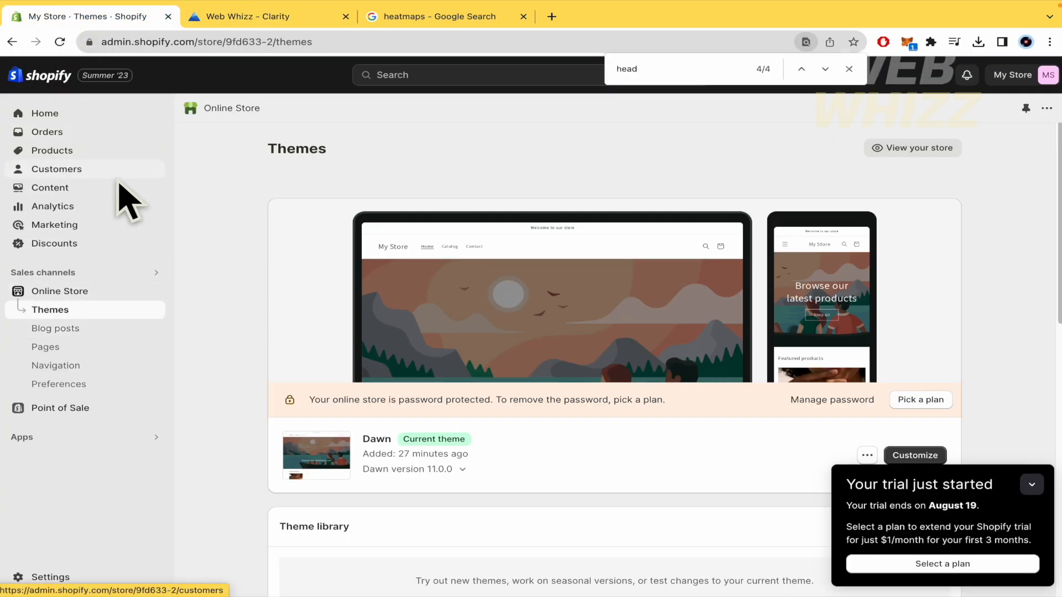
{"action": "left_click", "coordinate": [66, 579]}
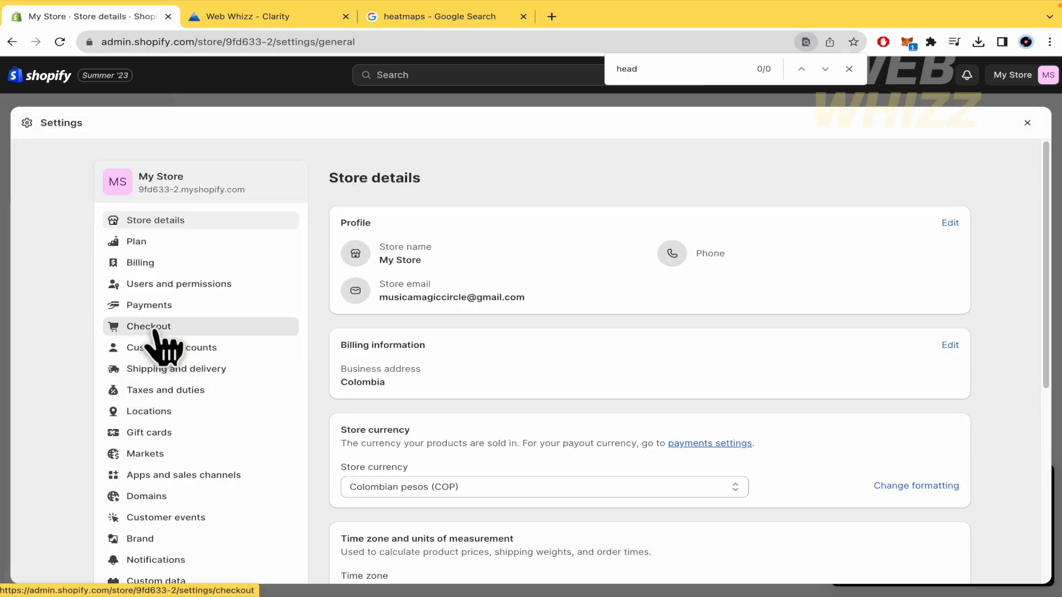
{"action": "left_click", "coordinate": [160, 347]}
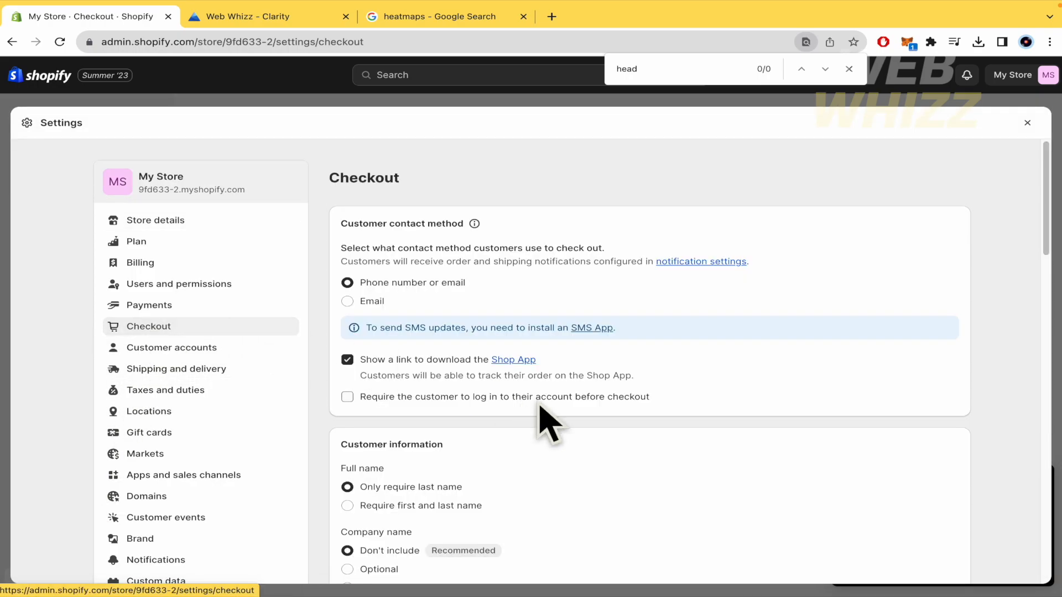
Paste the Clarity tracking code into Additional scripts under Order status page and save the checkout settings.
{"action": "scroll", "coordinate": [543, 421], "scroll_direction": "down", "scroll_amount": 9}
{"action": "scroll", "coordinate": [550, 424], "scroll_direction": "down", "scroll_amount": 12}
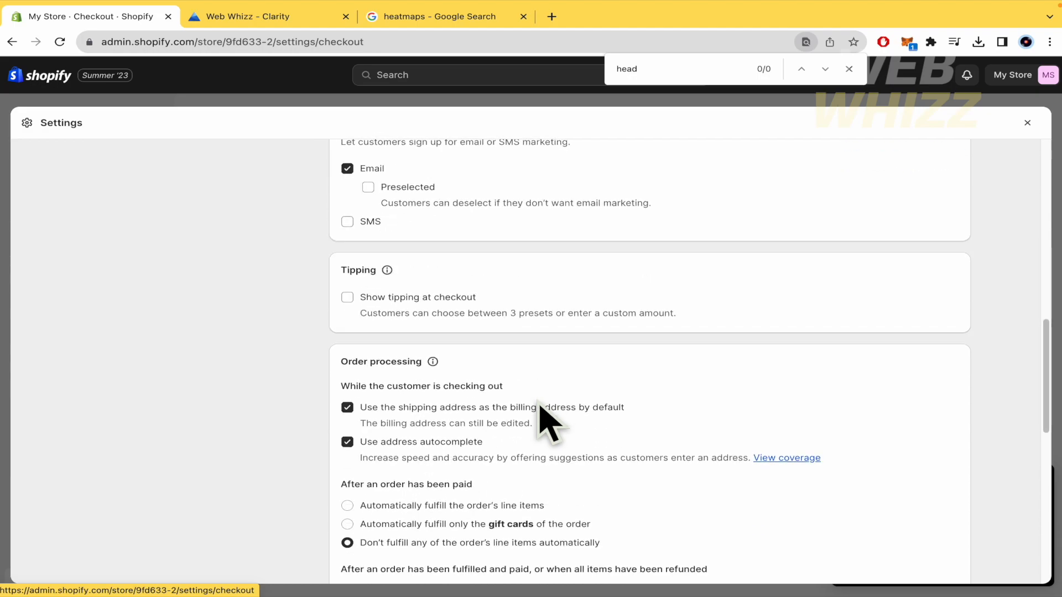
{"action": "scroll", "coordinate": [549, 423], "scroll_direction": "down", "scroll_amount": 2}
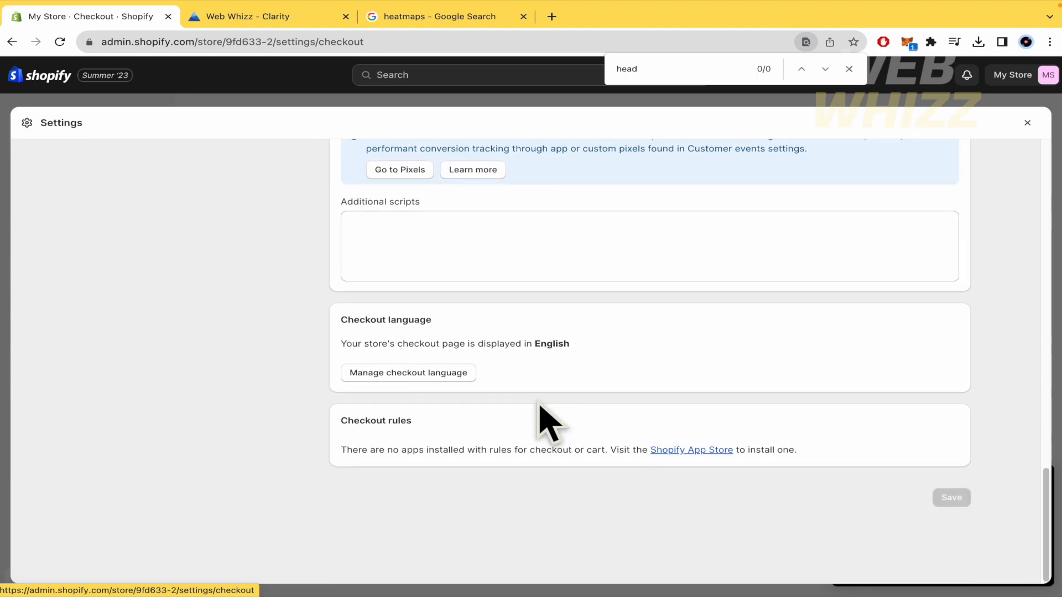
{"action": "scroll", "coordinate": [539, 407], "scroll_direction": "up", "scroll_amount": 3}
{"action": "left_click", "coordinate": [497, 395]}
{"action": "type", "text": "<script type=\"text/javascript\">     (function(c,l,a,r,i,t,y){         c[a]=c[a]||function(){(c[a].q=c[a].q||[]).push(arguments)};         t=l.createElement(r);t.async=1;t.src=\"https://www.clarity.ms/tag/\"+i;         y=l.getElementsByTagName(r)[0];y.parentNode.insertBefore(t,y);     })(window, document, \"clarity\", \"script\", \"ifrwntbb1f\"); </script>"}
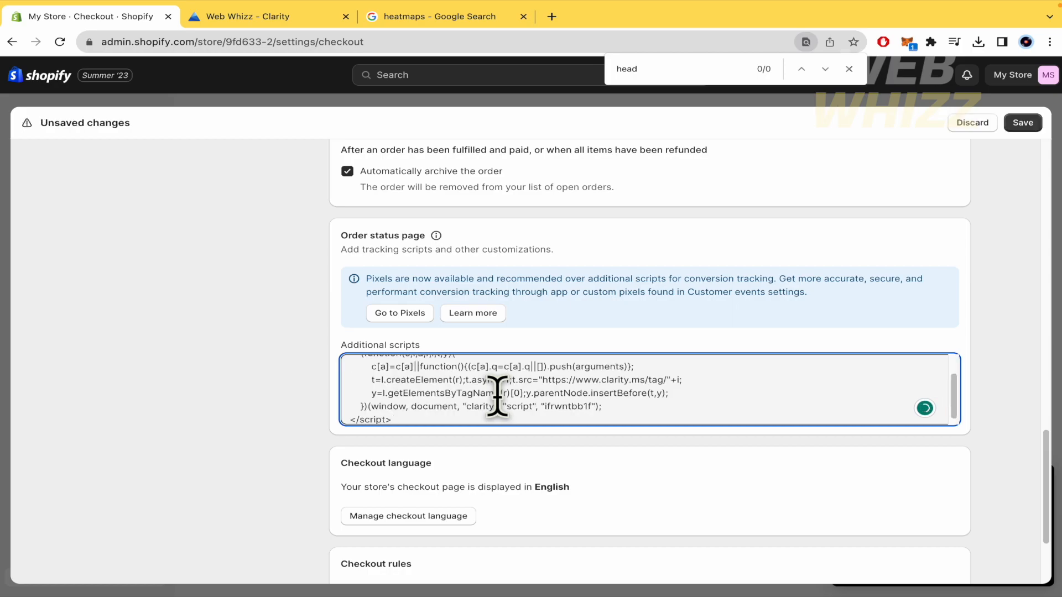
{"action": "left_click", "coordinate": [1015, 446]}
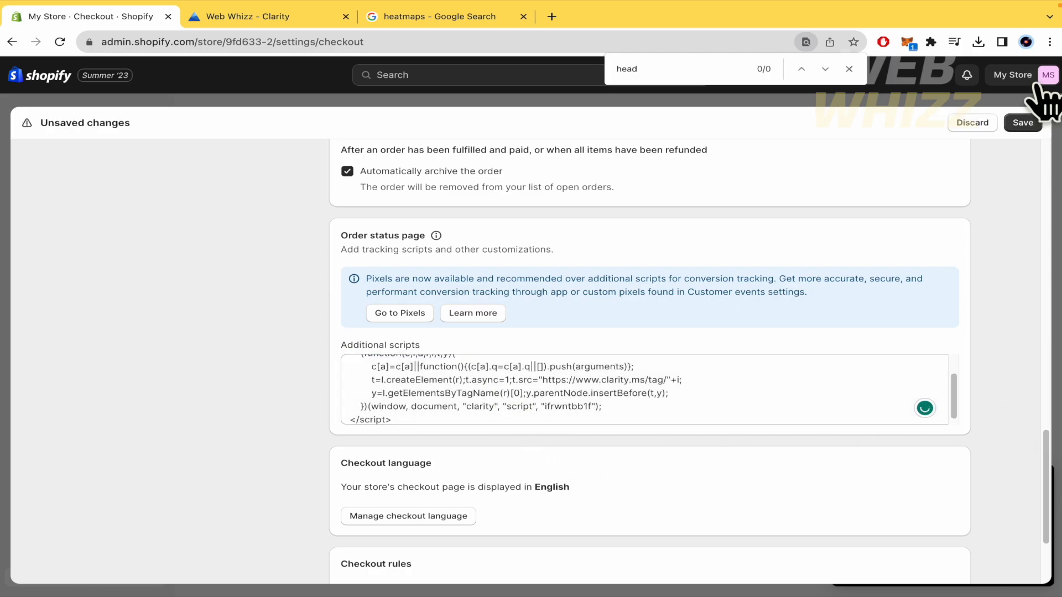
{"action": "left_click", "coordinate": [1023, 123]}
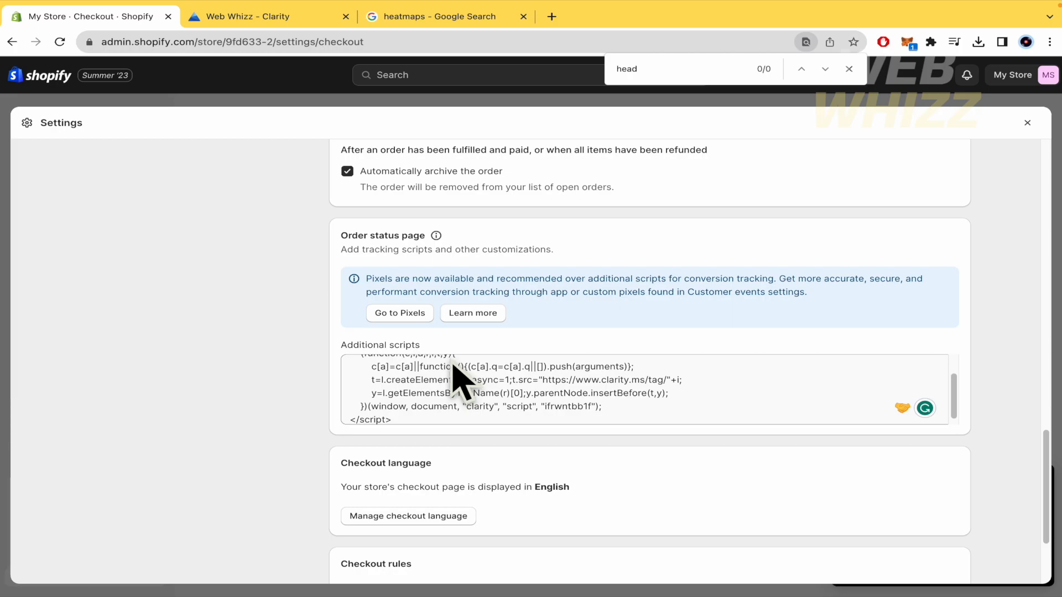
Switch to the Clarity guide and read steps 12 to 15, including the note on third-party scripts and Shopify Plus checkout pages.
{"action": "left_click", "coordinate": [220, 22]}
{"action": "scroll", "coordinate": [320, 475], "scroll_direction": "down", "scroll_amount": 2}
{"action": "scroll", "coordinate": [322, 474], "scroll_direction": "down", "scroll_amount": 7}
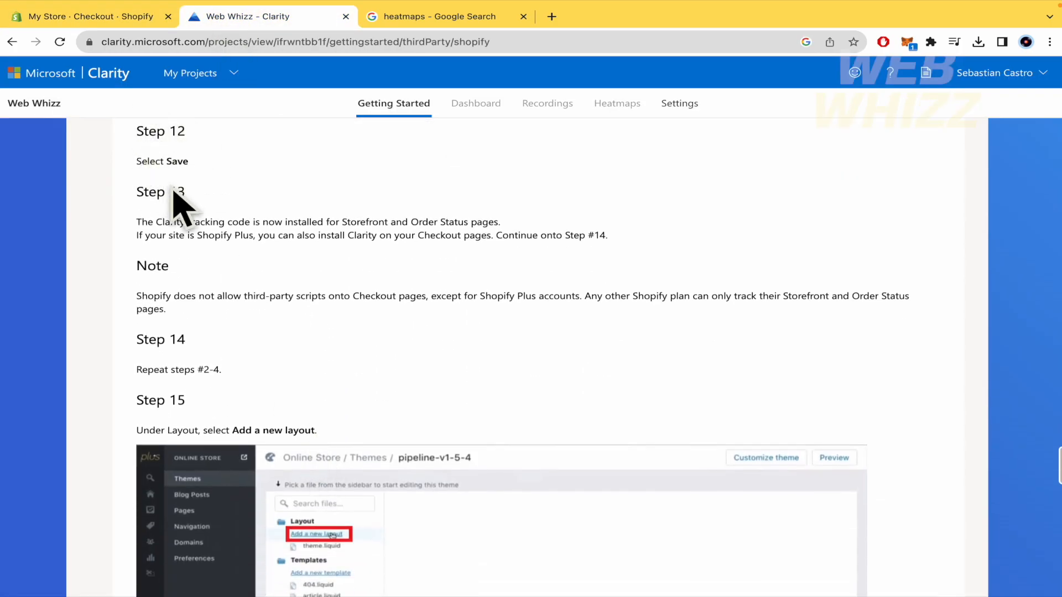
{"action": "scroll", "coordinate": [154, 216], "scroll_direction": "down", "scroll_amount": 1}
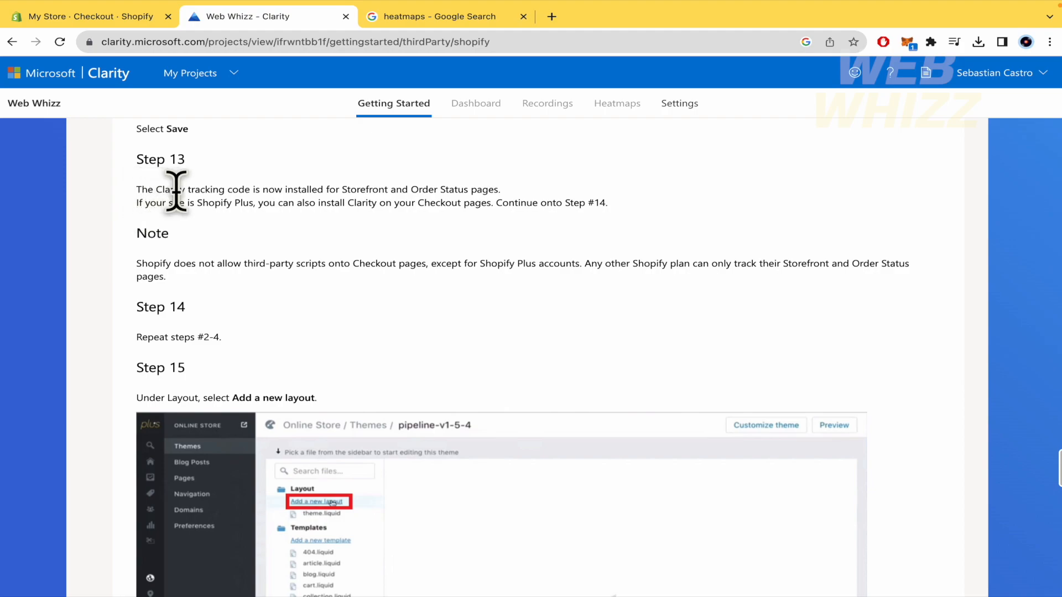
{"action": "scroll", "coordinate": [426, 259], "scroll_direction": "down", "scroll_amount": 2}
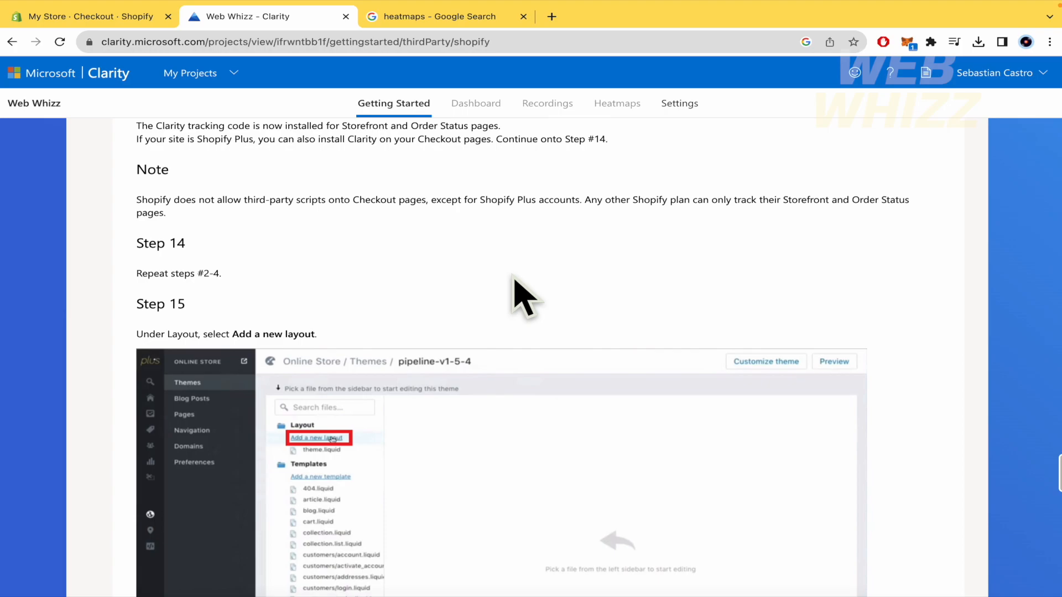
{"action": "scroll", "coordinate": [514, 283], "scroll_direction": "down", "scroll_amount": 3}
{"action": "scroll", "coordinate": [498, 309], "scroll_direction": "up", "scroll_amount": 8}
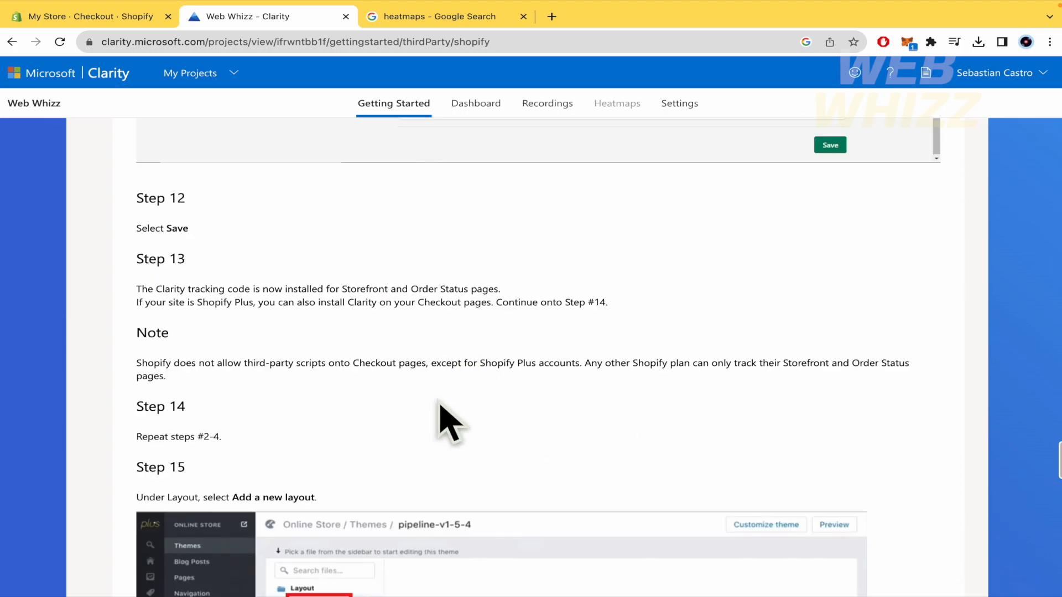
{"action": "scroll", "coordinate": [448, 423], "scroll_direction": "down", "scroll_amount": 15}
{"action": "scroll", "coordinate": [448, 423], "scroll_direction": "up", "scroll_amount": 14}
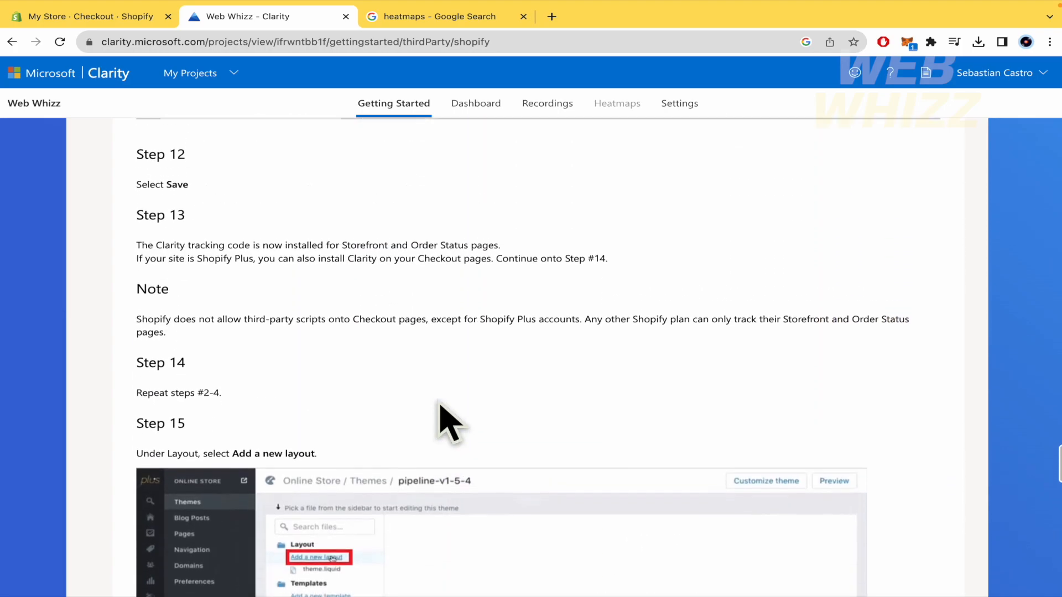
{"action": "scroll", "coordinate": [448, 424], "scroll_direction": "up", "scroll_amount": 1}
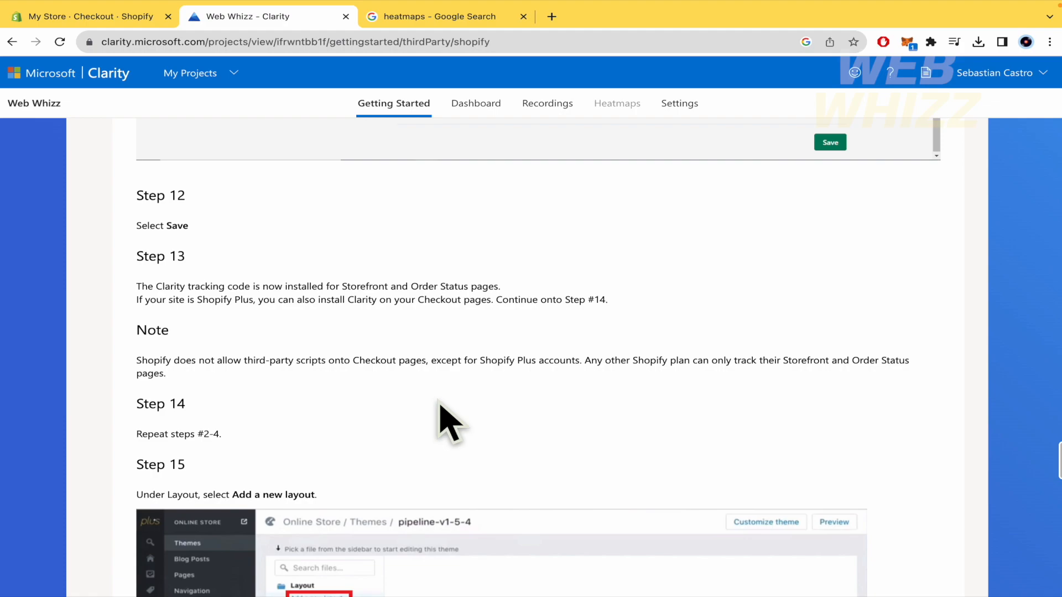
{"action": "left_click_drag", "start_coordinate": [136, 286], "coordinate": [596, 297]}
{"action": "left_click", "coordinate": [164, 368]}
{"action": "left_click_drag", "start_coordinate": [136, 362], "coordinate": [225, 391]}
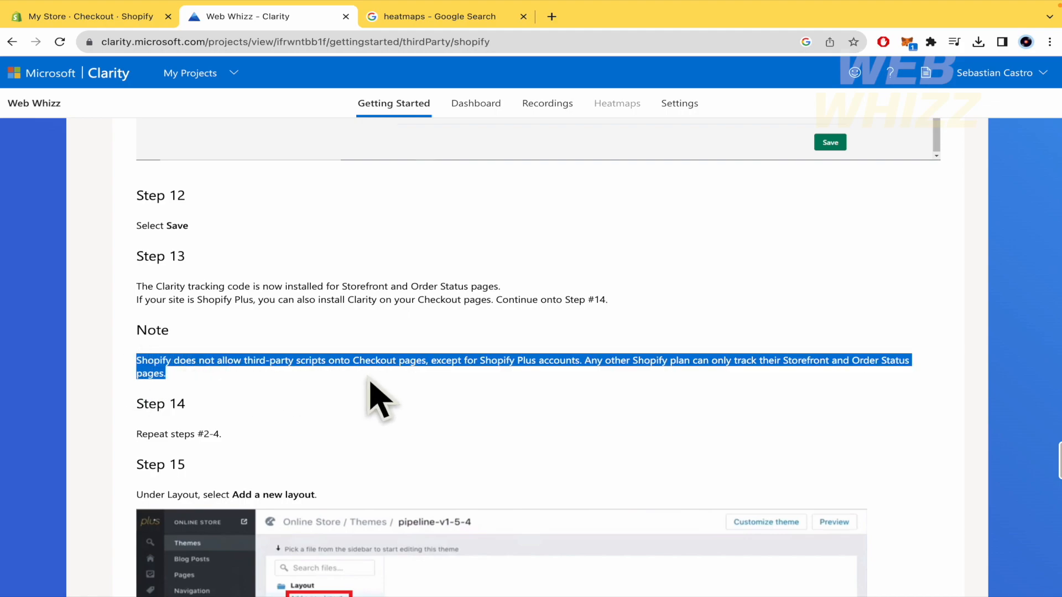
Examine the Clarity guide's note about Shopify Plus accounts and compare it with the Additional scripts field in Shopify's checkout settings.
{"action": "scroll", "coordinate": [419, 389], "scroll_direction": "down", "scroll_amount": 2}
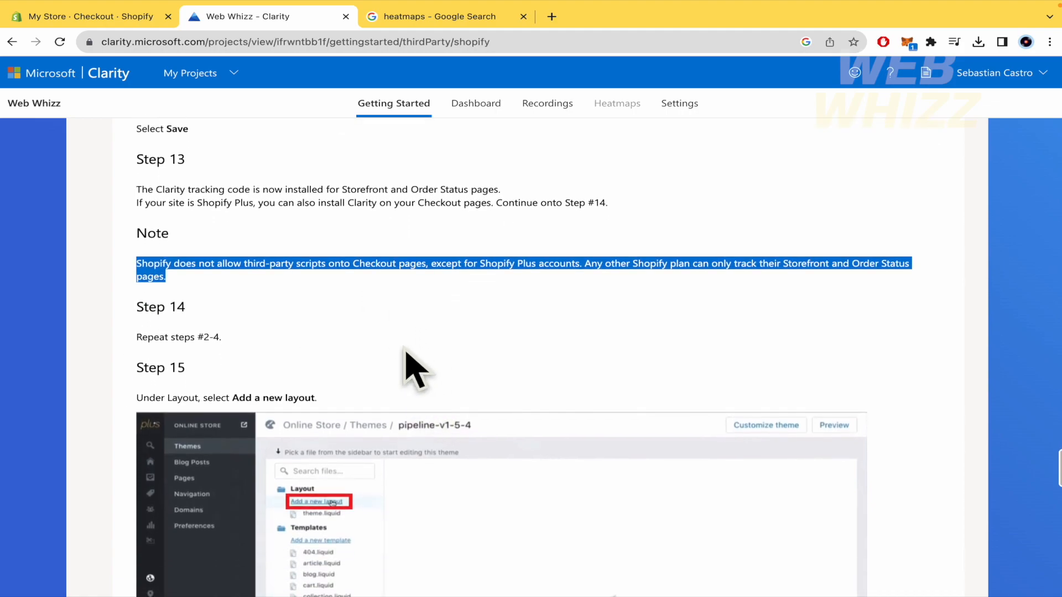
{"action": "left_click", "coordinate": [545, 290]}
{"action": "left_click_drag", "start_coordinate": [479, 264], "coordinate": [591, 263]}
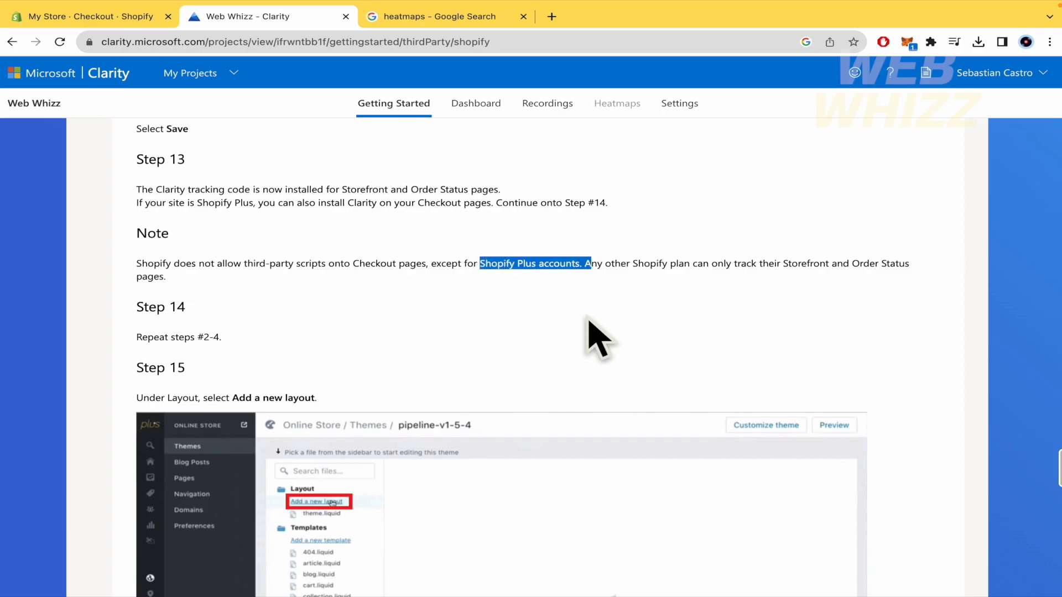
{"action": "left_click", "coordinate": [114, 18]}
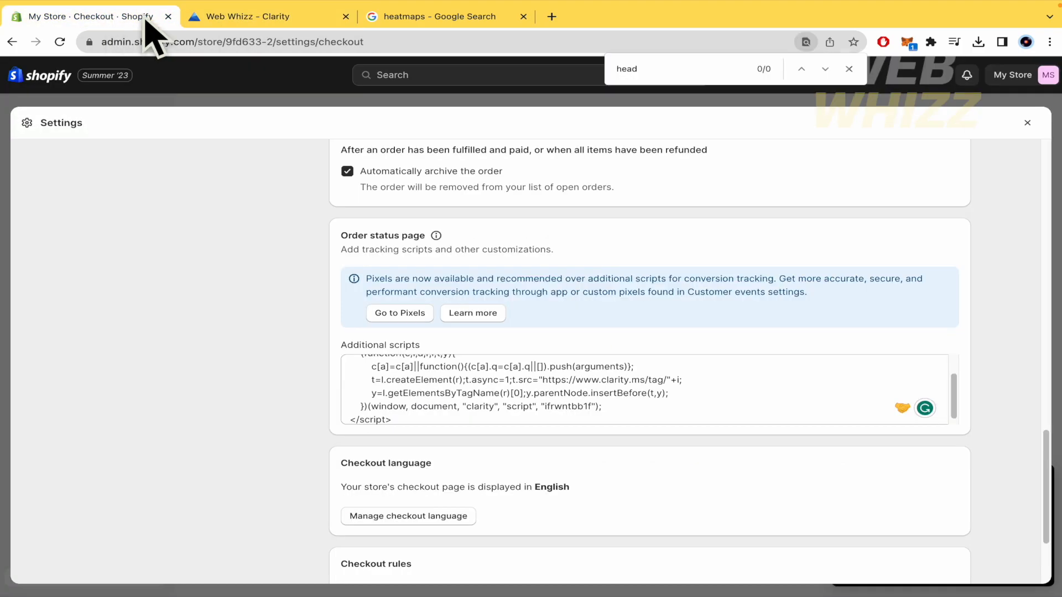
{"action": "left_click", "coordinate": [222, 18]}
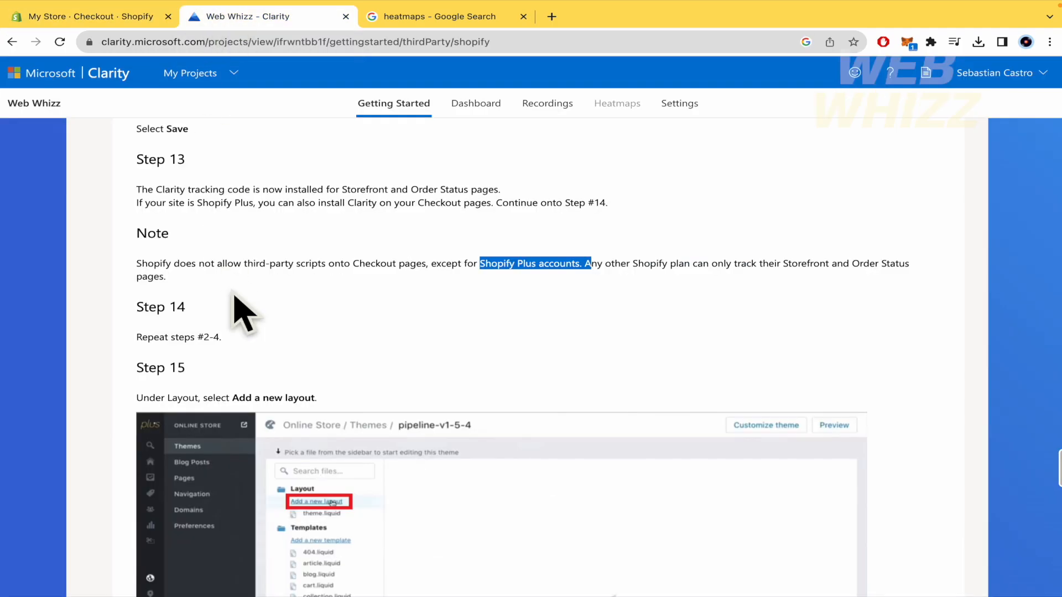
{"action": "left_click", "coordinate": [98, 18]}
{"action": "left_click", "coordinate": [270, 18]}
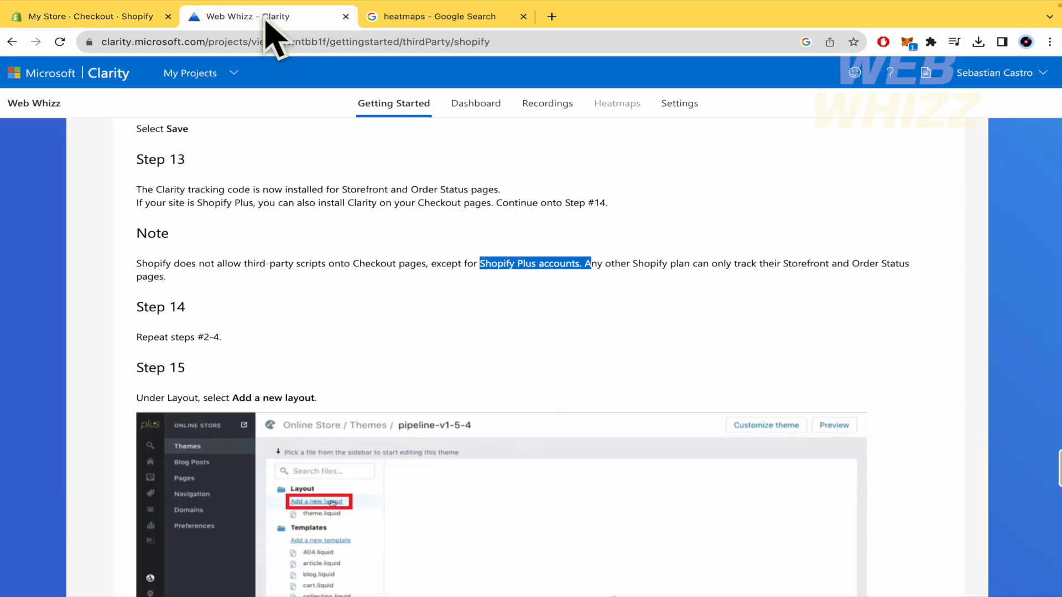
Review the Web Whizz project's Dashboard in Clarity, including users, browsers and devices, and open its Recordings.
{"action": "scroll", "coordinate": [244, 268], "scroll_direction": "up", "scroll_amount": 20}
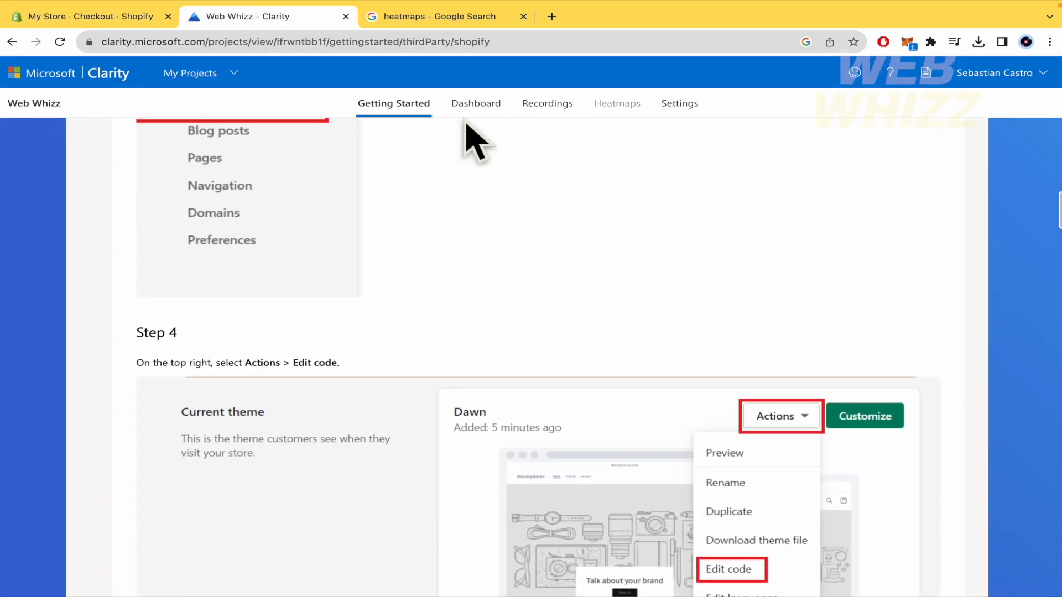
{"action": "left_click", "coordinate": [476, 106]}
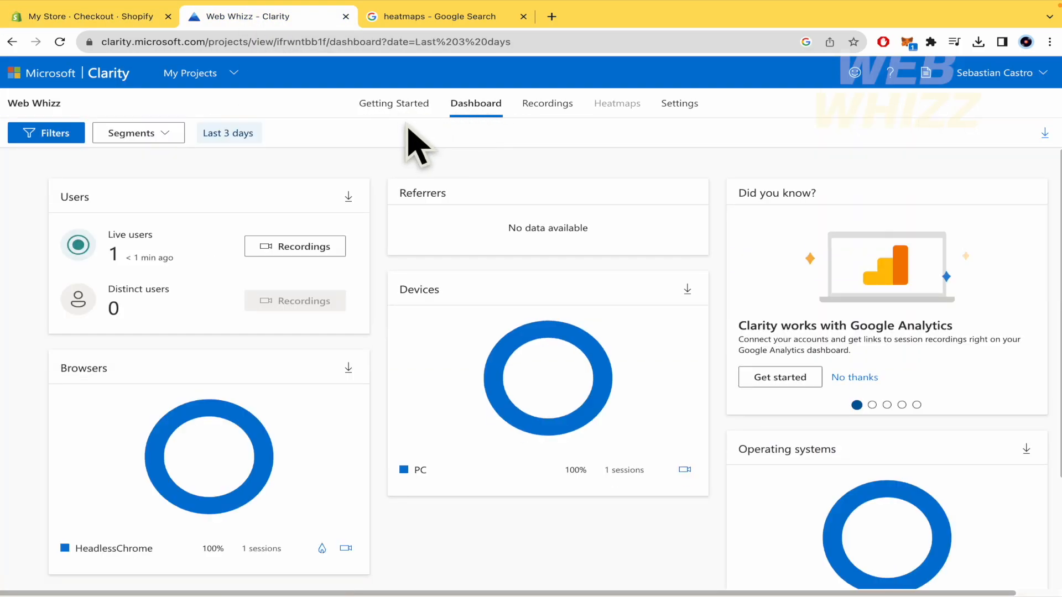
{"action": "scroll", "coordinate": [367, 261], "scroll_direction": "down", "scroll_amount": 1}
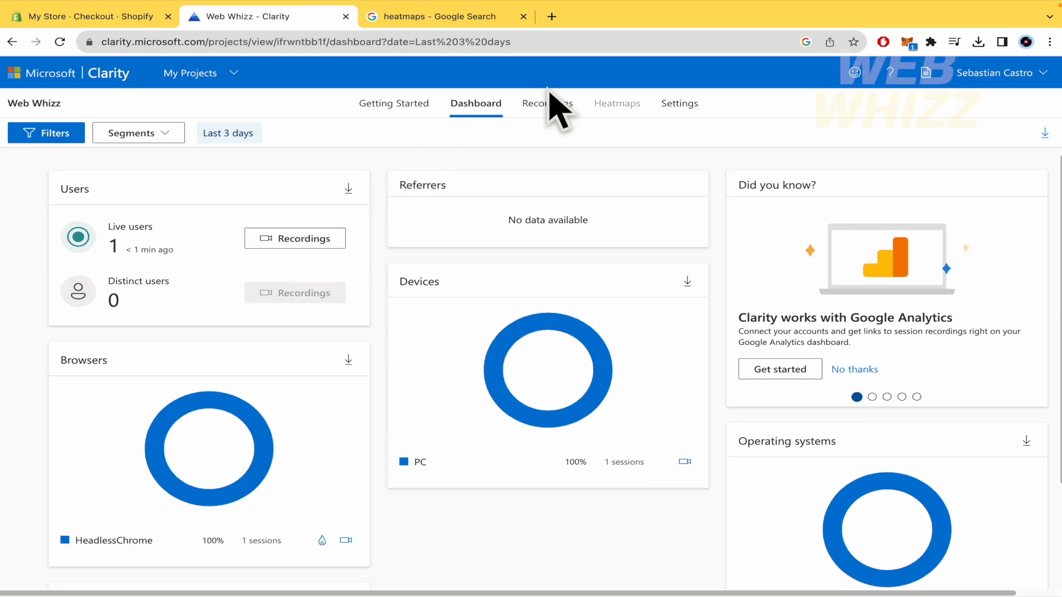
{"action": "left_click", "coordinate": [549, 105]}
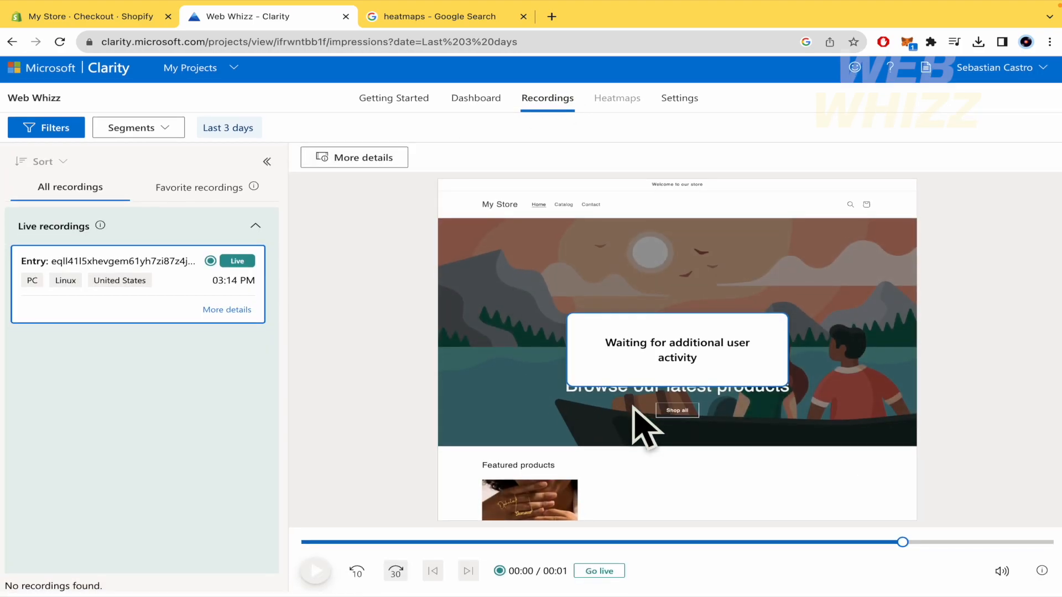